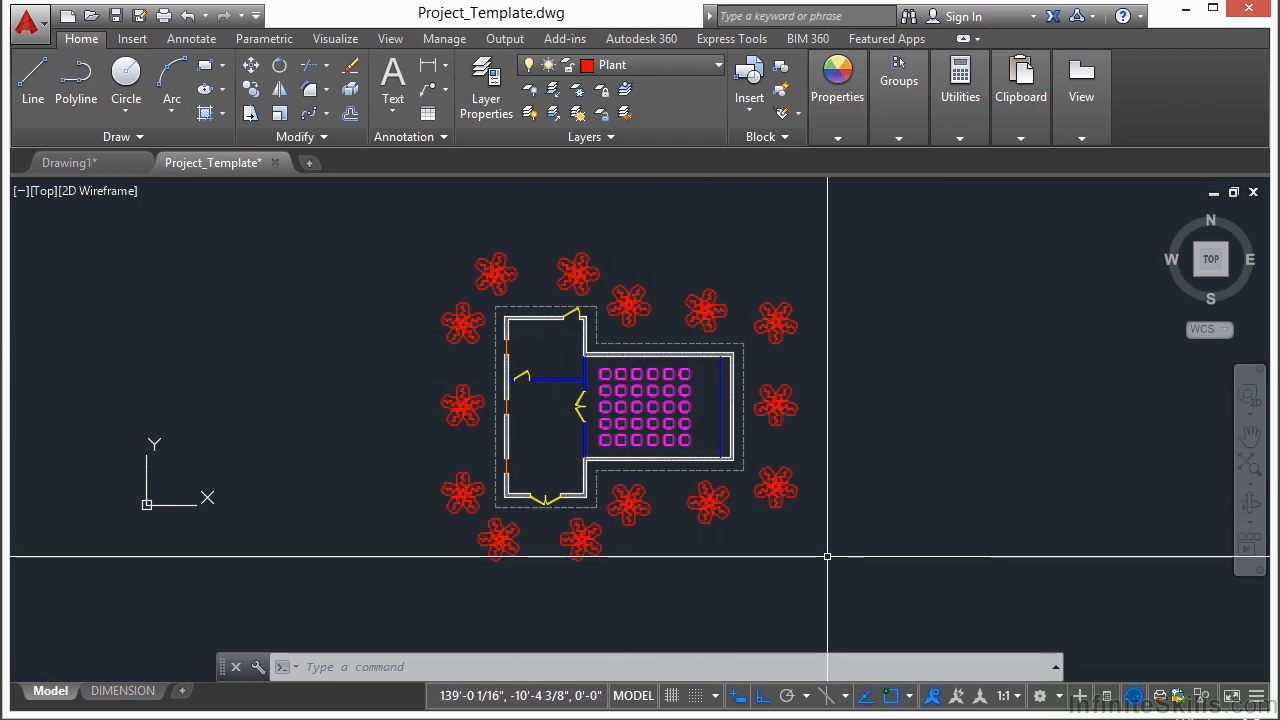
# Step: In the DIMENSION layout, activate the floor plan viewport, unlock it and centre the whole plan inside it
pyautogui.click(145, 692)
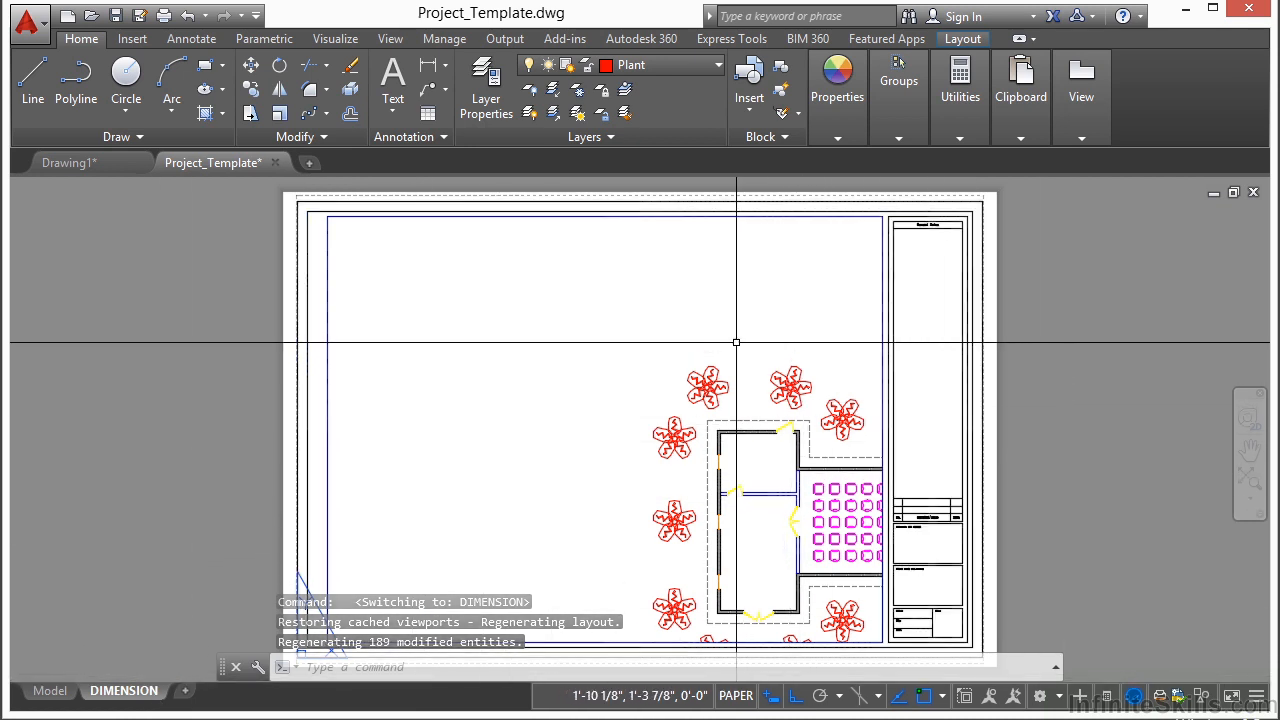
pyautogui.scroll(-3, 737, 342)
pyautogui.scroll(3, 694, 366)
pyautogui.moveTo(632, 428); pyautogui.dragTo(609, 451, button='middle')
pyautogui.doubleClick(520, 376)
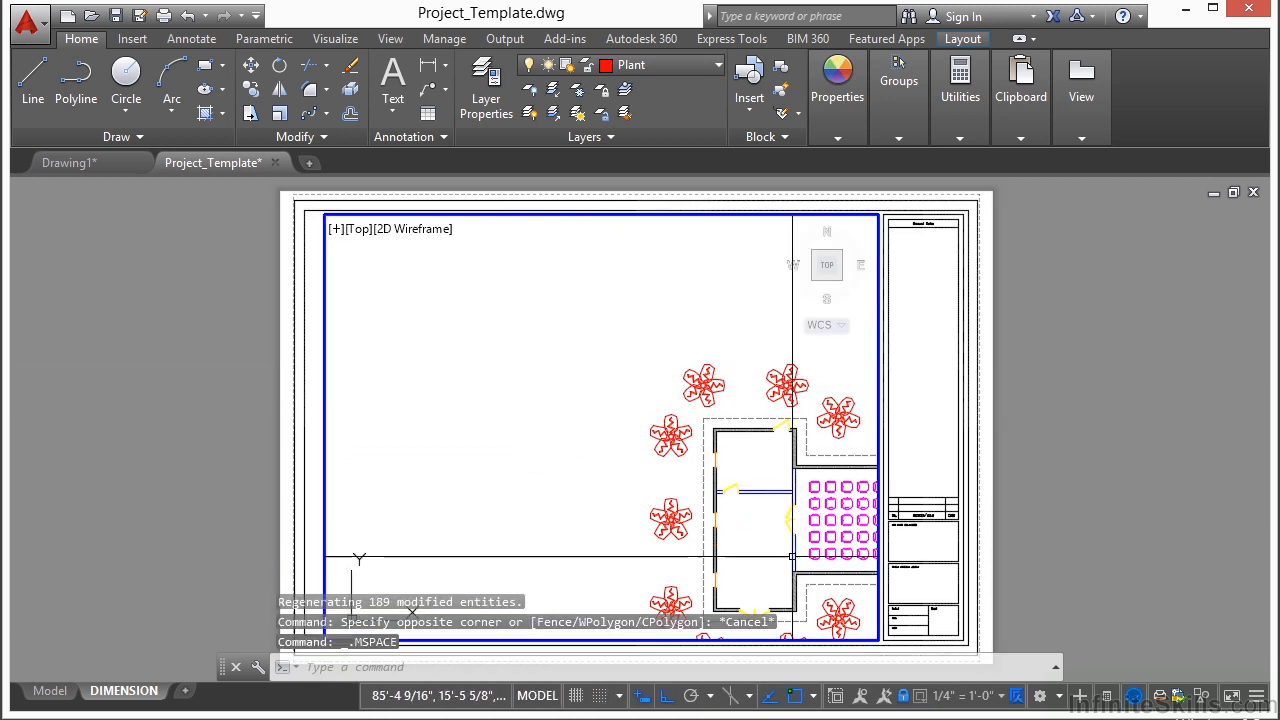
pyautogui.click(905, 697)
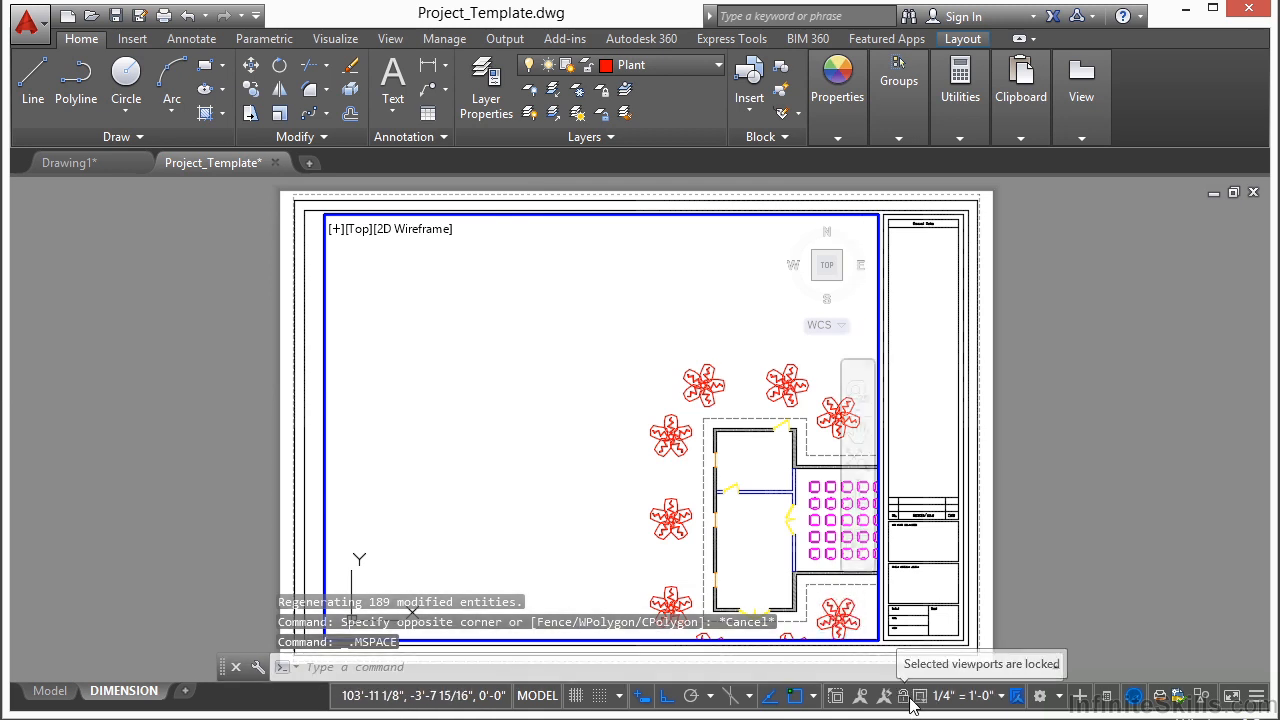
pyautogui.moveTo(790, 503); pyautogui.dragTo(549, 415, button='middle')
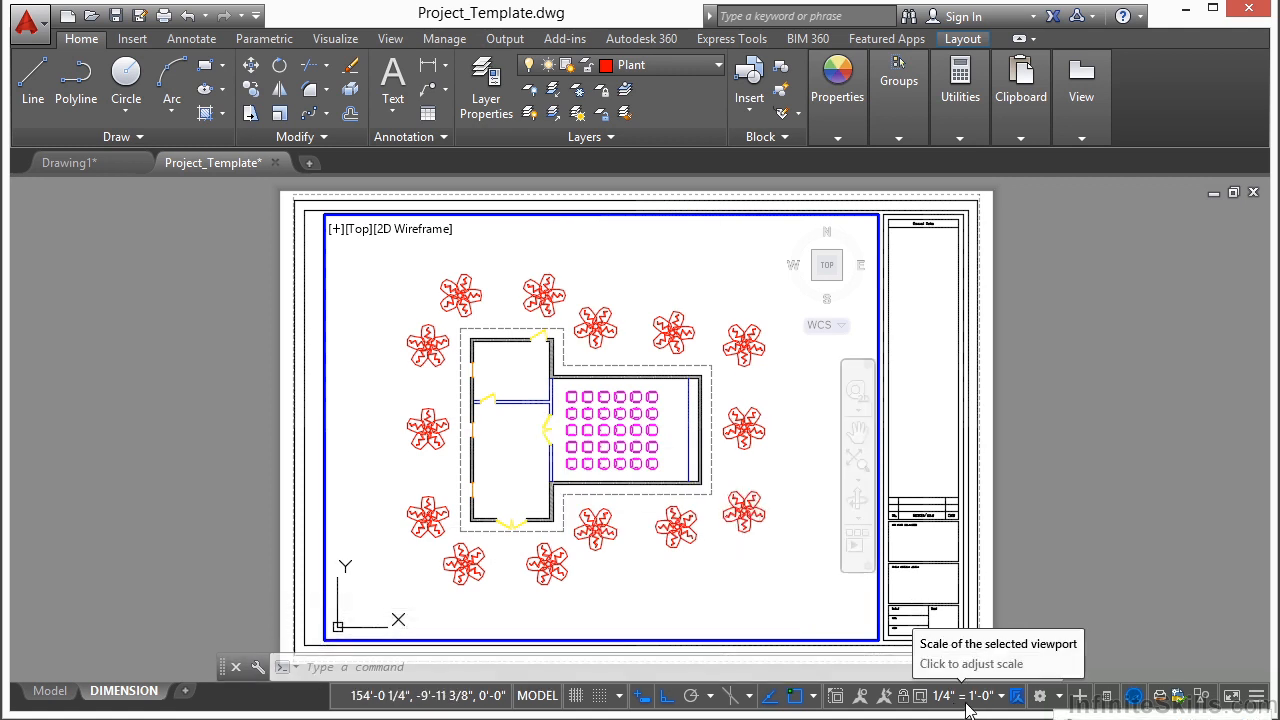
# Step: Set the viewport scale to 1/4" = 1'-0", lock the viewport and return to paper space
pyautogui.click(1001, 698)
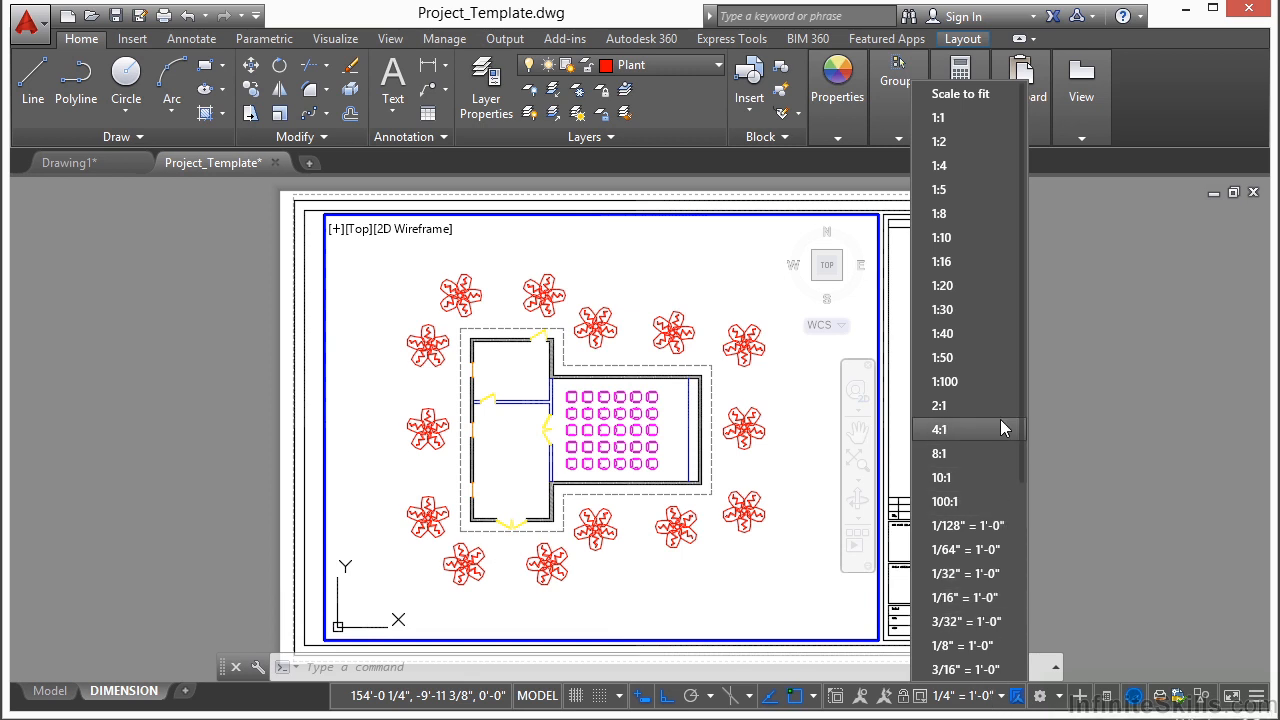
pyautogui.scroll(-1, 1000, 444)
pyautogui.click(984, 609)
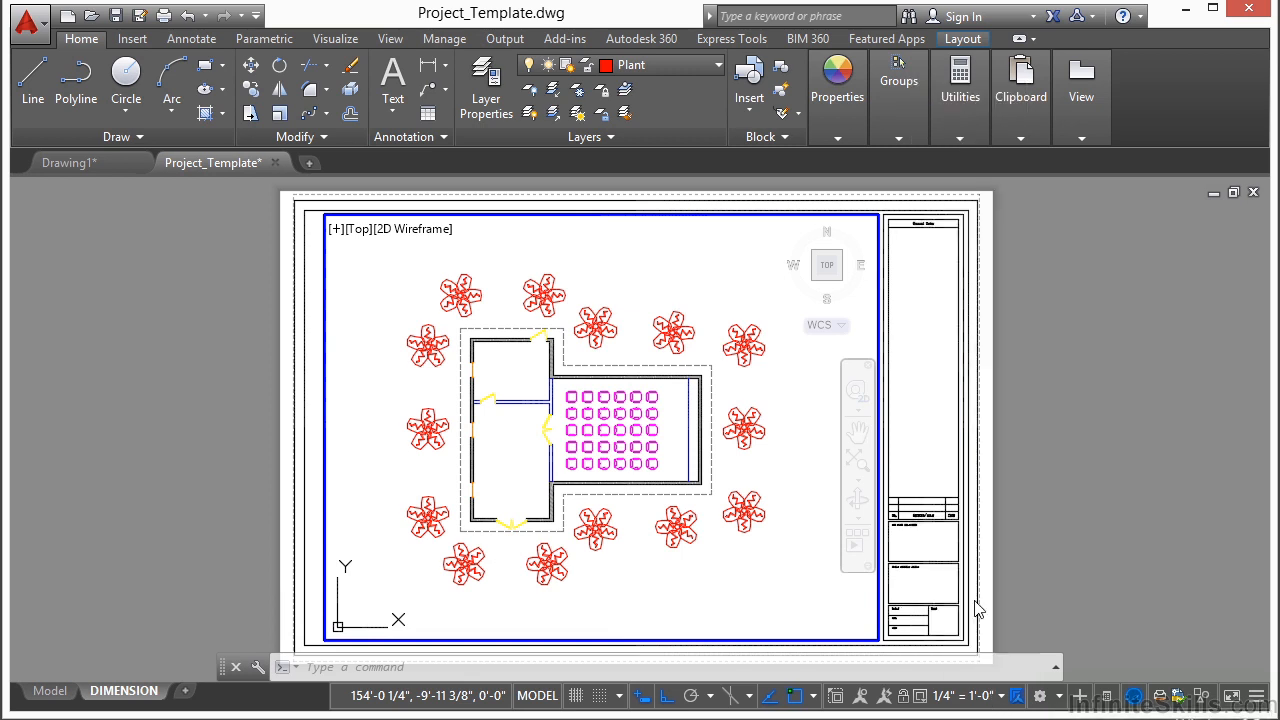
pyautogui.moveTo(575, 423); pyautogui.dragTo(572, 422, button='middle')
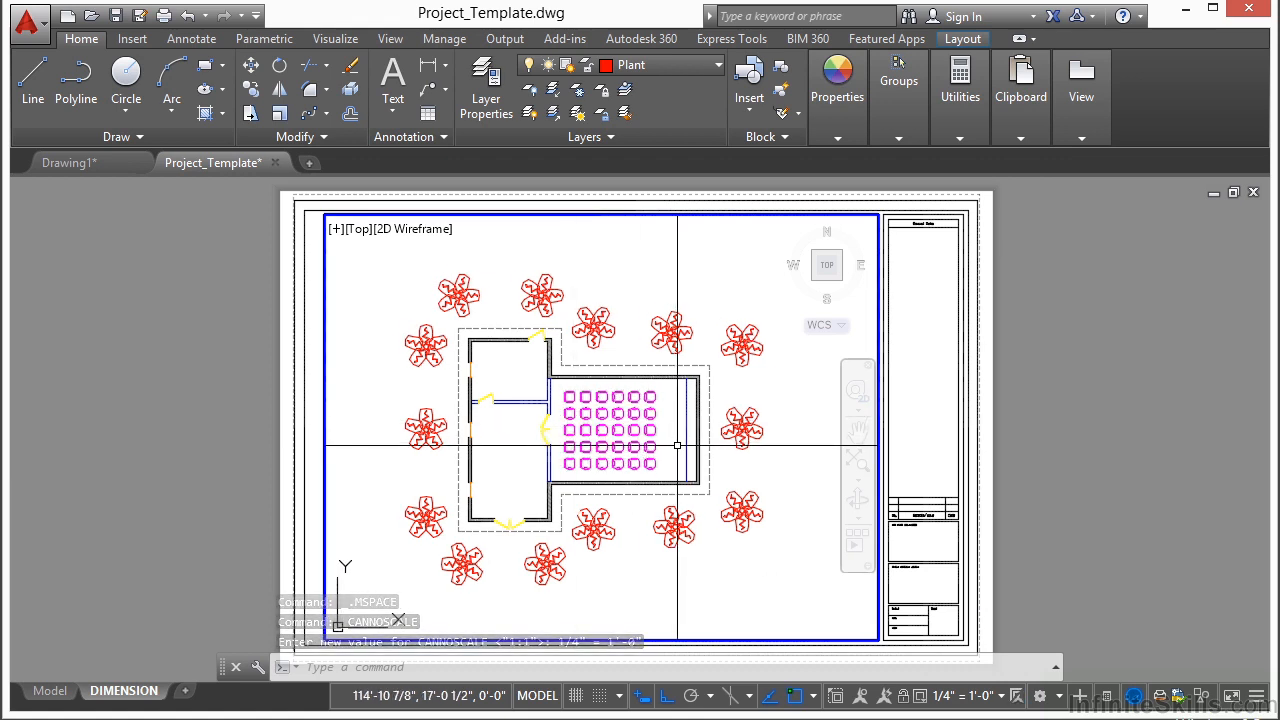
pyautogui.click(903, 696)
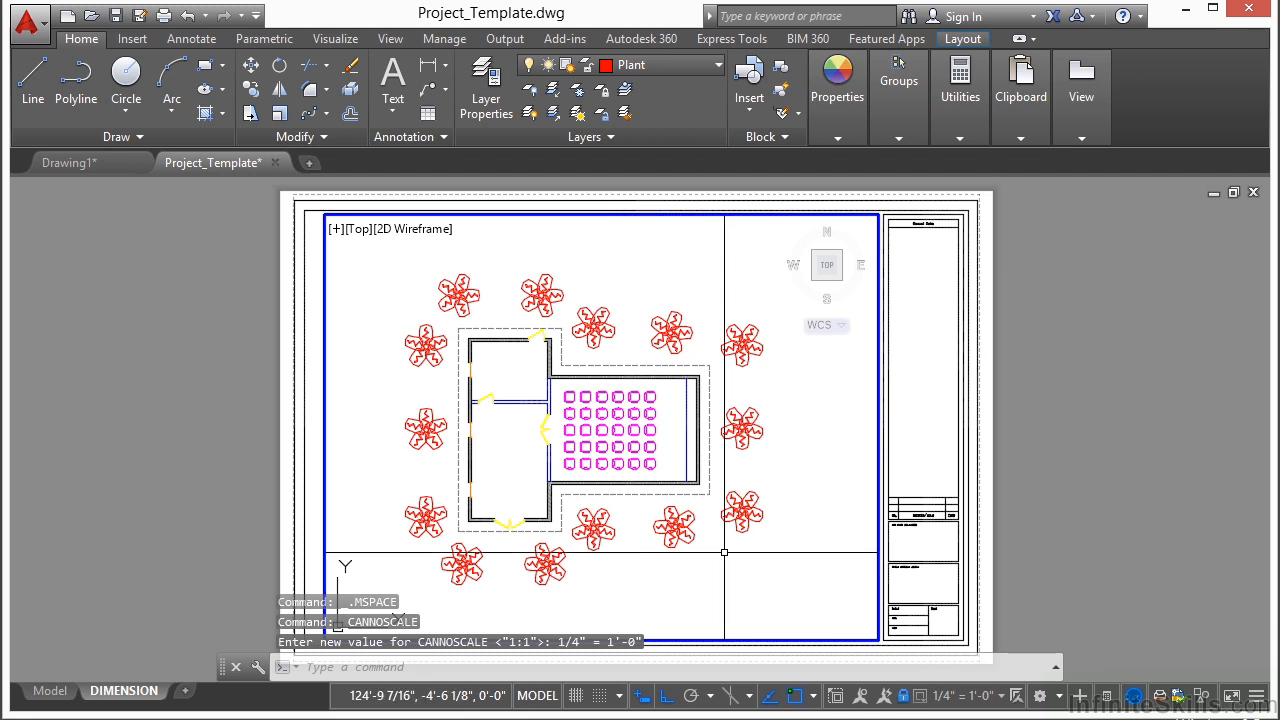
pyautogui.doubleClick(1049, 410)
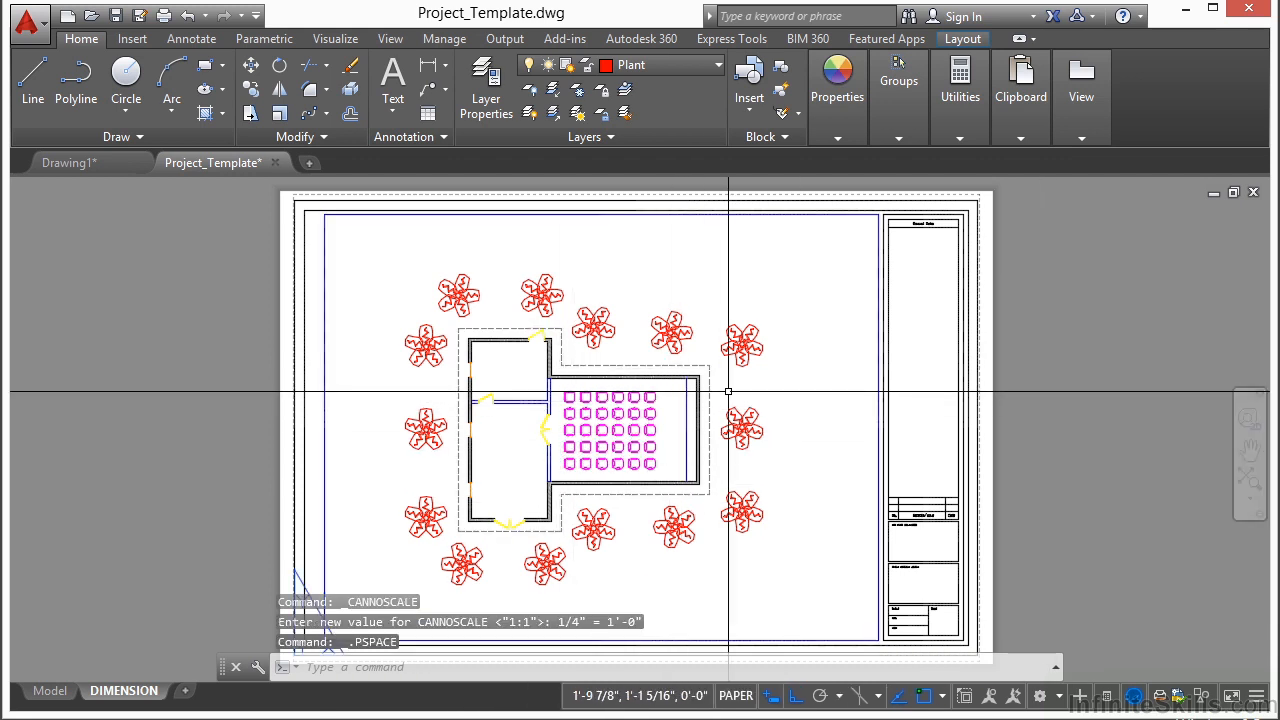
pyautogui.click(1063, 420)
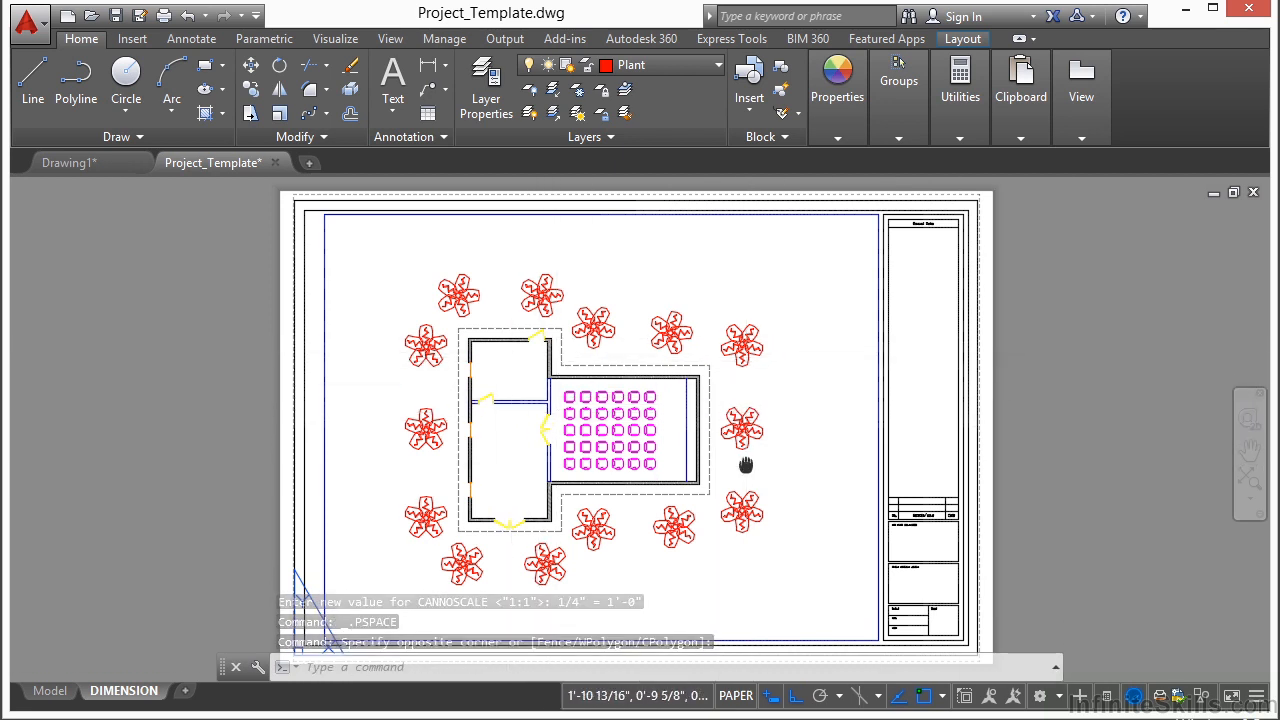
# Step: Examine the revision, firm and project boxes of the layout's title block
pyautogui.scroll(4, 760, 465)
pyautogui.scroll(4, 819, 475)
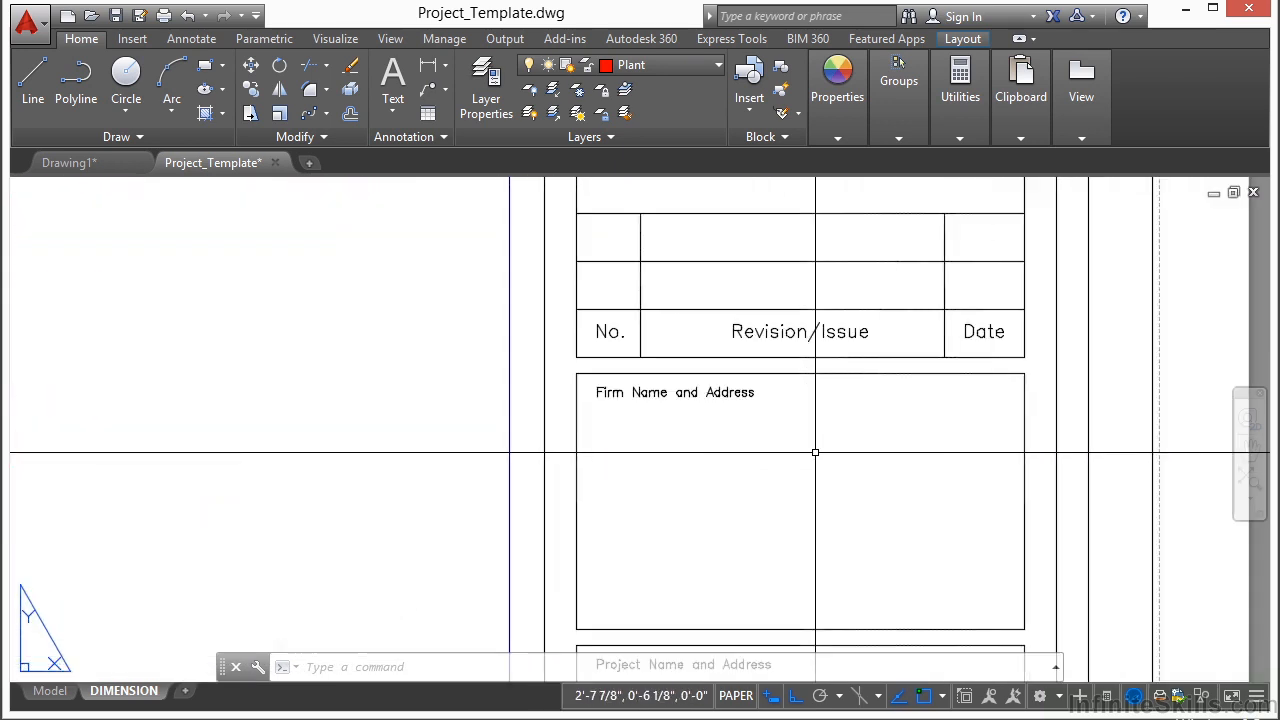
pyautogui.scroll(-4, 616, 413)
pyautogui.click(616, 413)
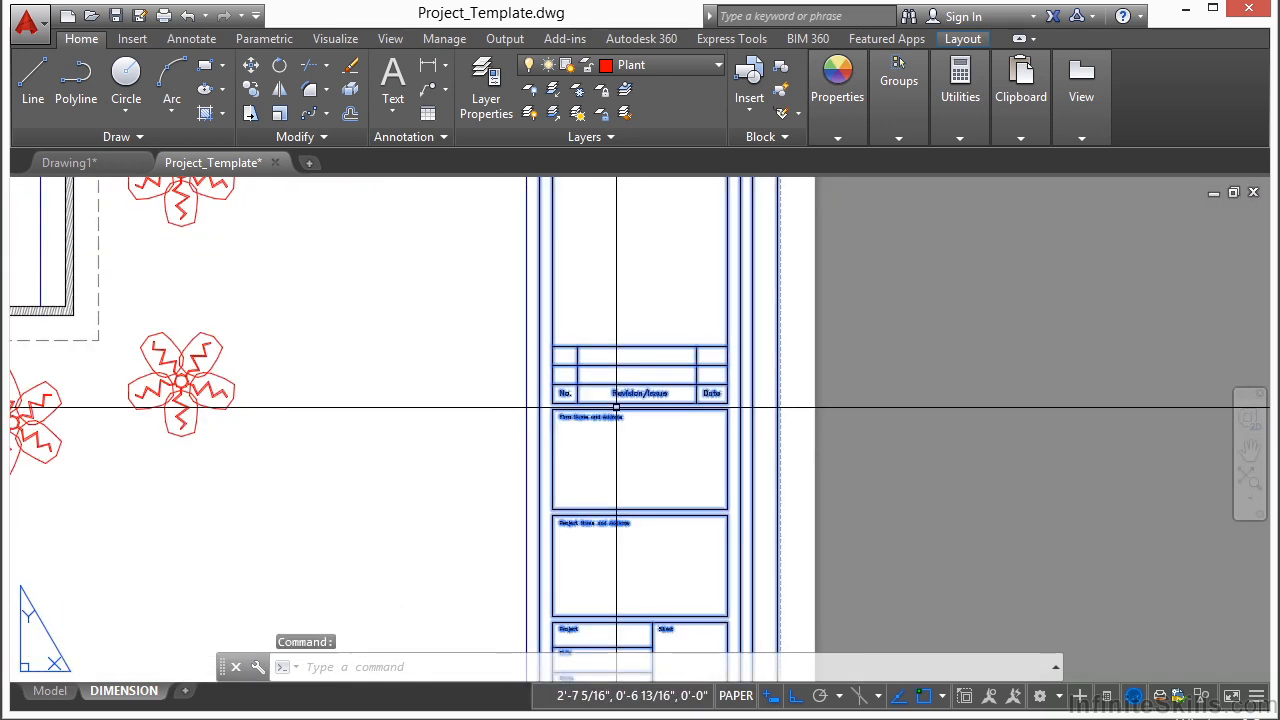
pyautogui.scroll(-4, 674, 440)
pyautogui.moveTo(679, 367)
pyautogui.mouseDown(button='middle')
pyautogui.moveTo(755, 499)
pyautogui.moveTo(686, 346)
pyautogui.mouseUp(button='middle')
pyautogui.press('Escape')
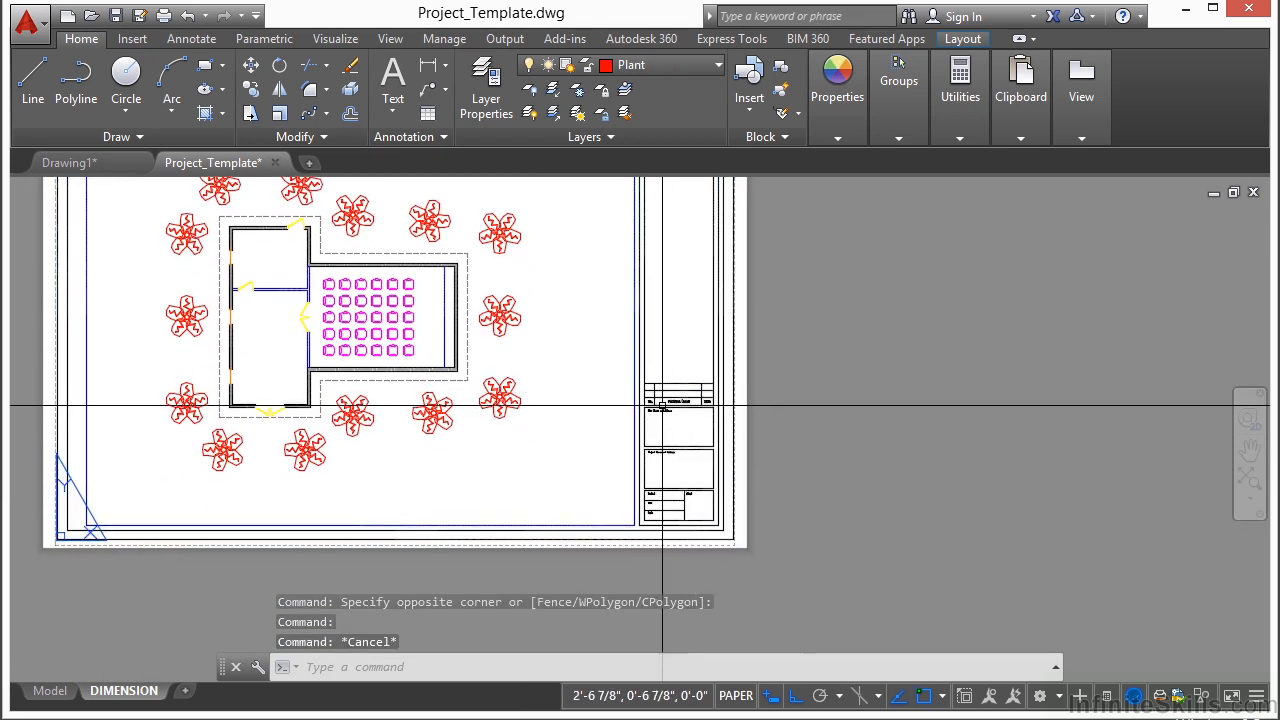
# Step: Make Text the current layer and Title the current text style
pyautogui.scroll(8, 670, 425)
pyautogui.scroll(-2, 681, 443)
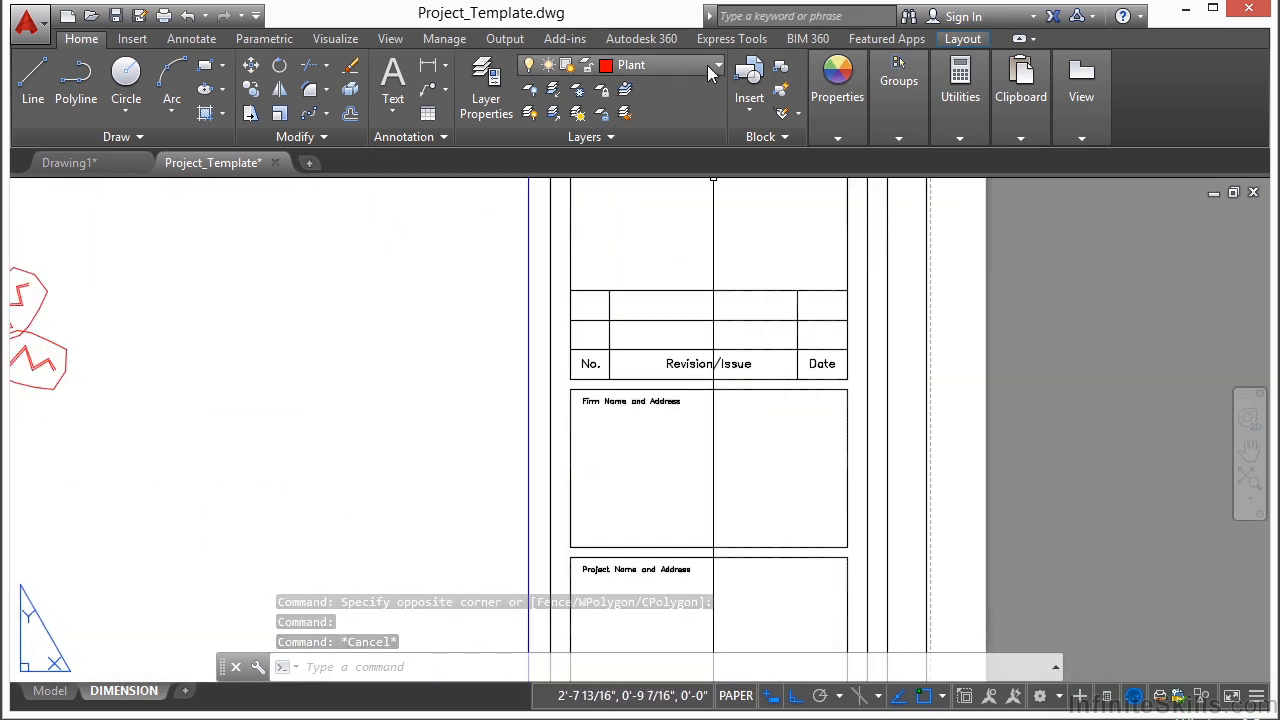
pyautogui.moveTo(666, 646); pyautogui.dragTo(638, 412, button='middle')
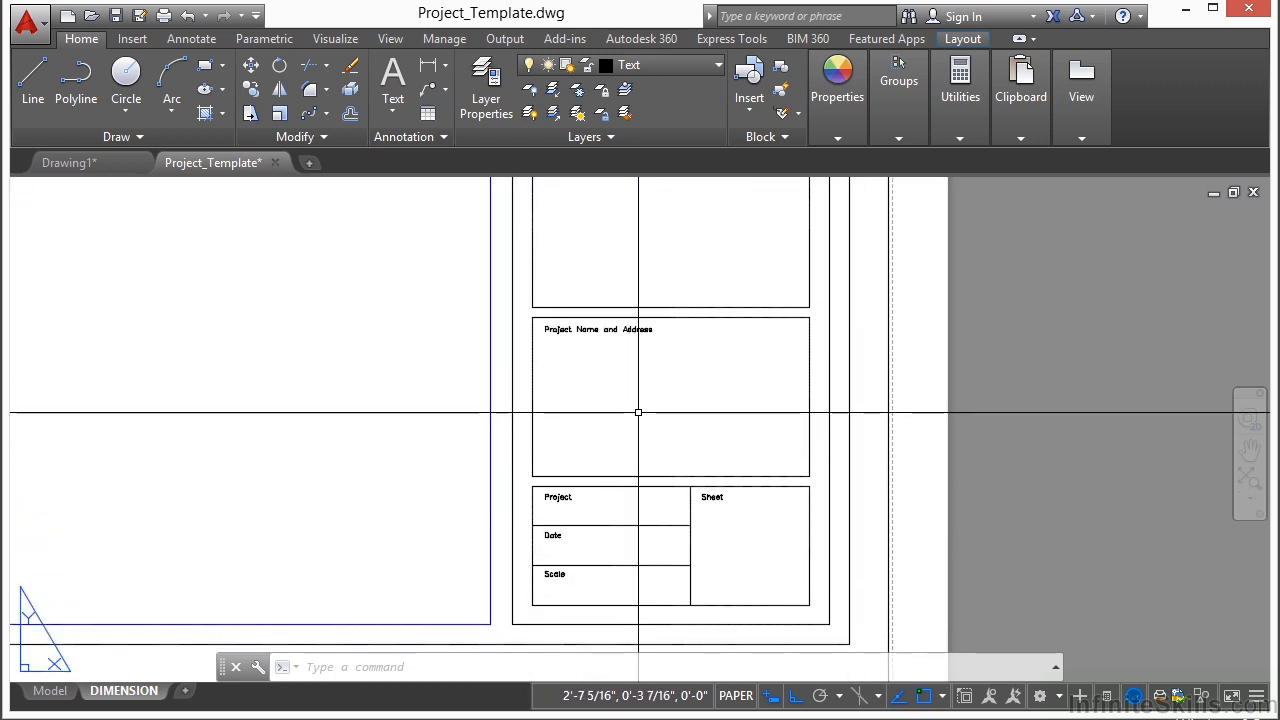
pyautogui.click(181, 40)
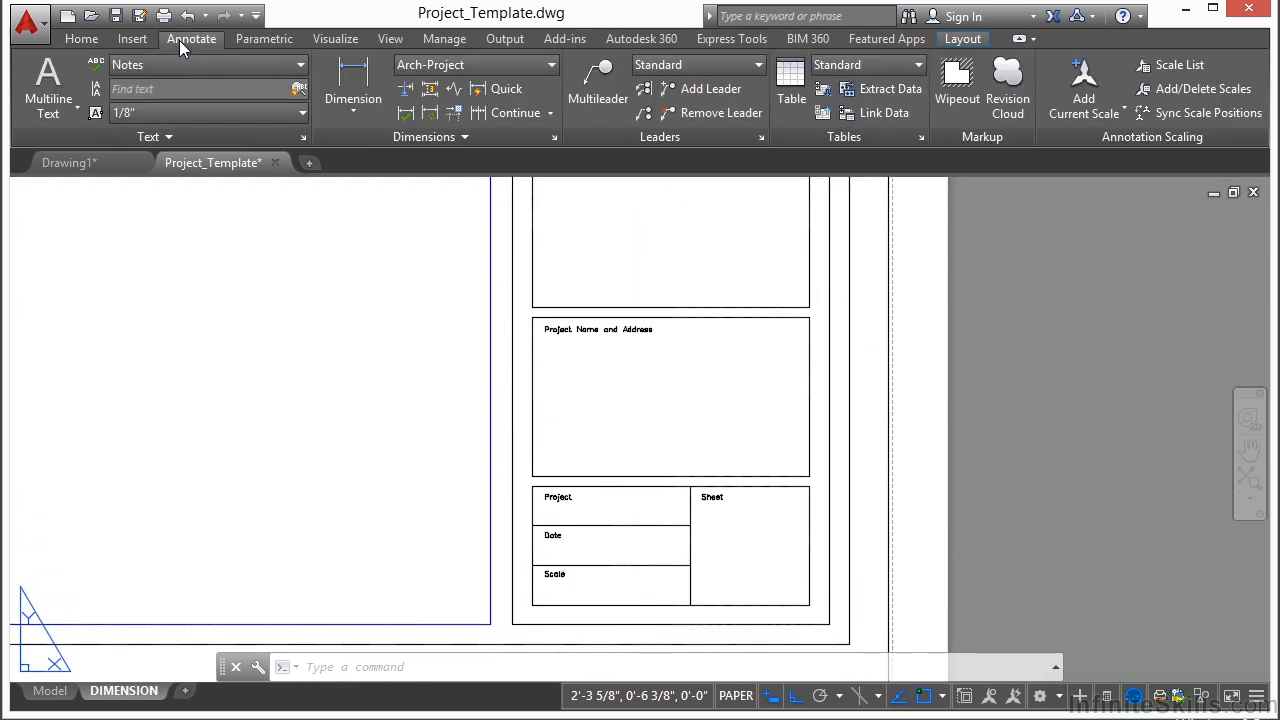
pyautogui.click(301, 67)
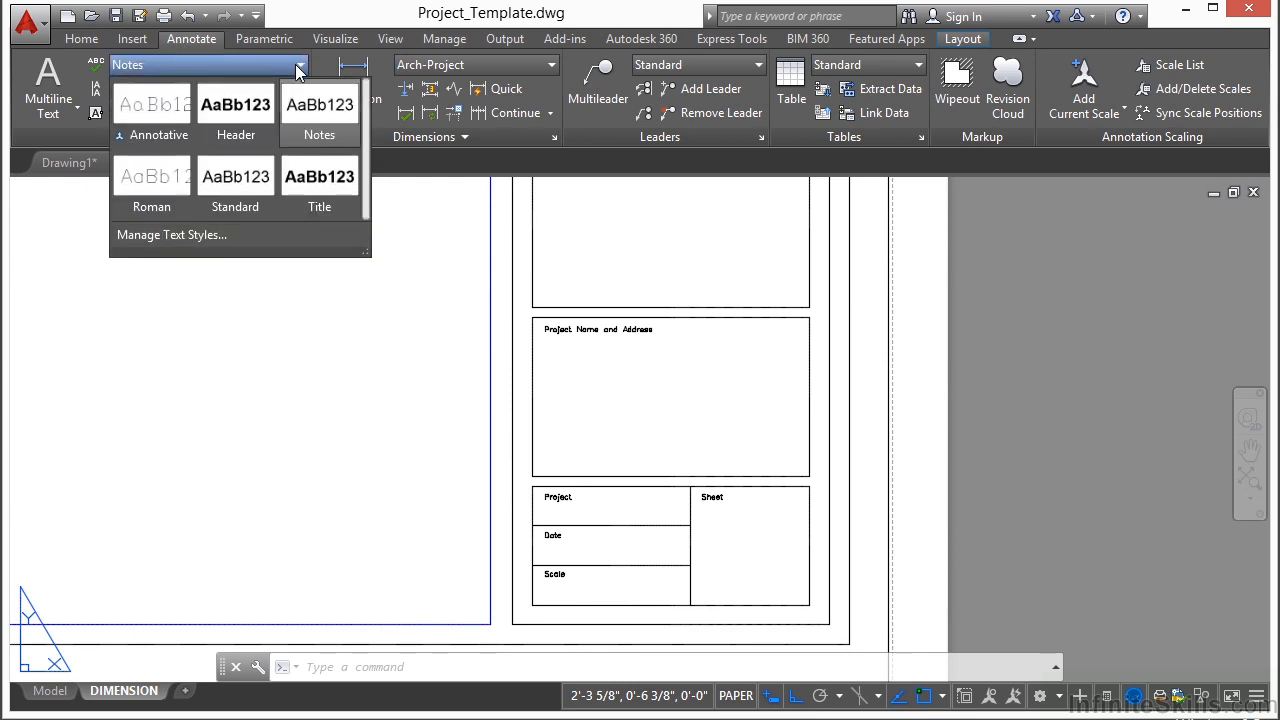
pyautogui.click(317, 190)
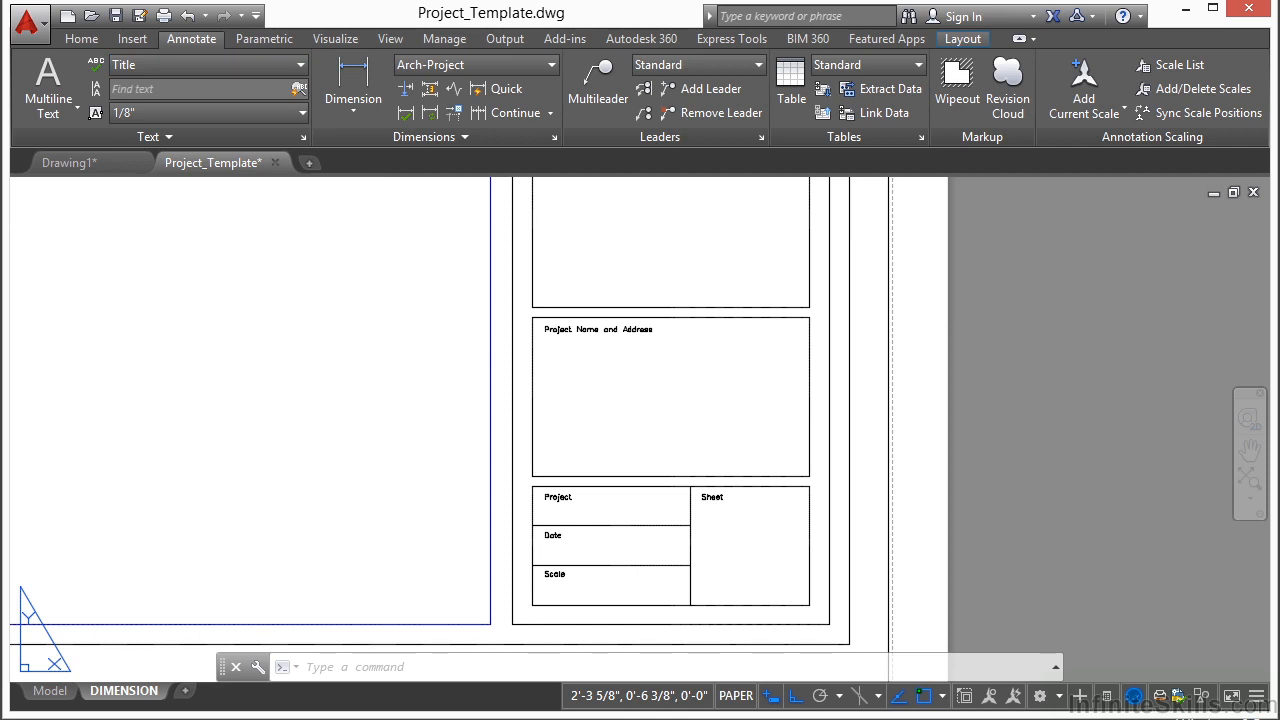
# Step: Add the multiline text MOVIE HOUSE in the title block's Project Name and Address box
pyautogui.write('MT')
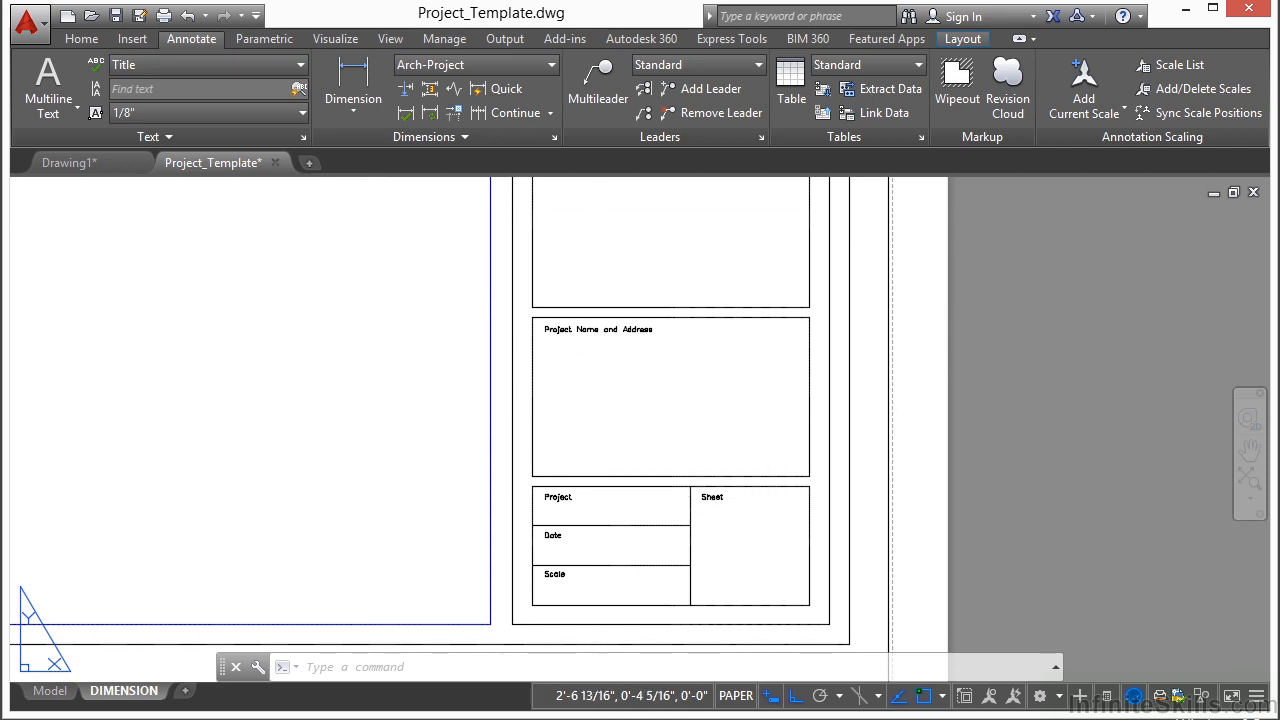
pyautogui.press('Return')
pyautogui.click(549, 351)
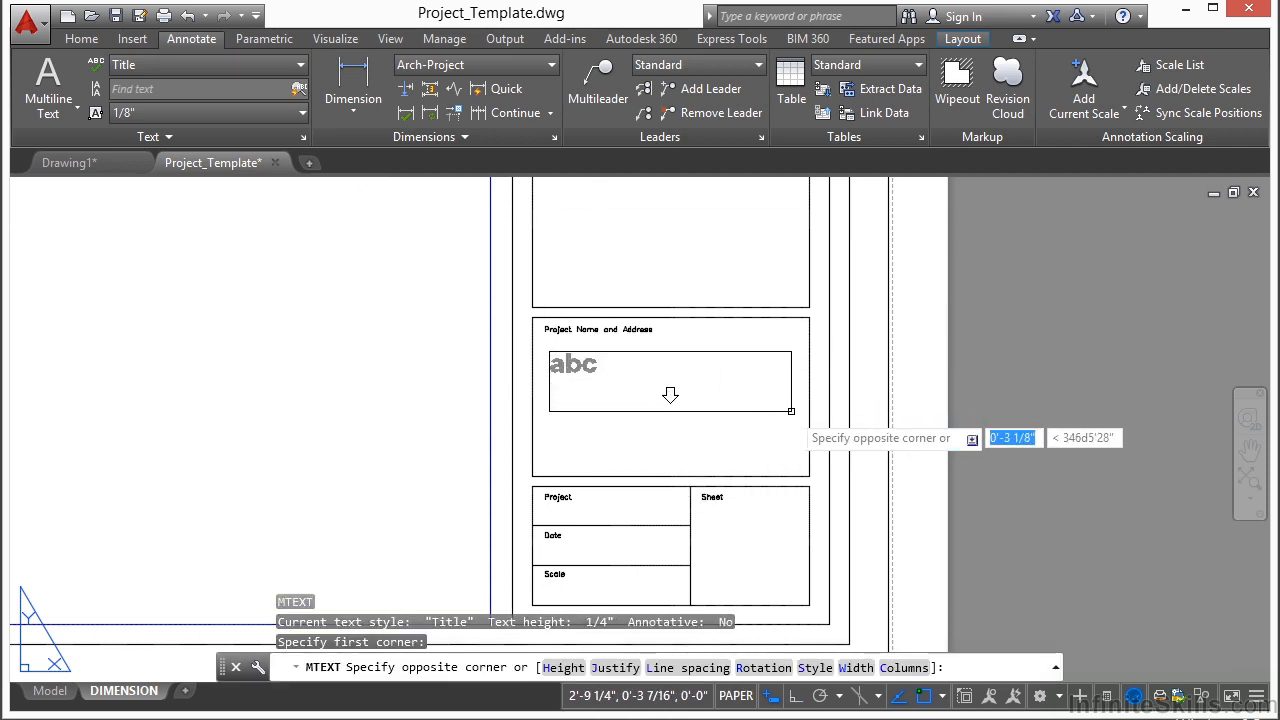
pyautogui.click(791, 410)
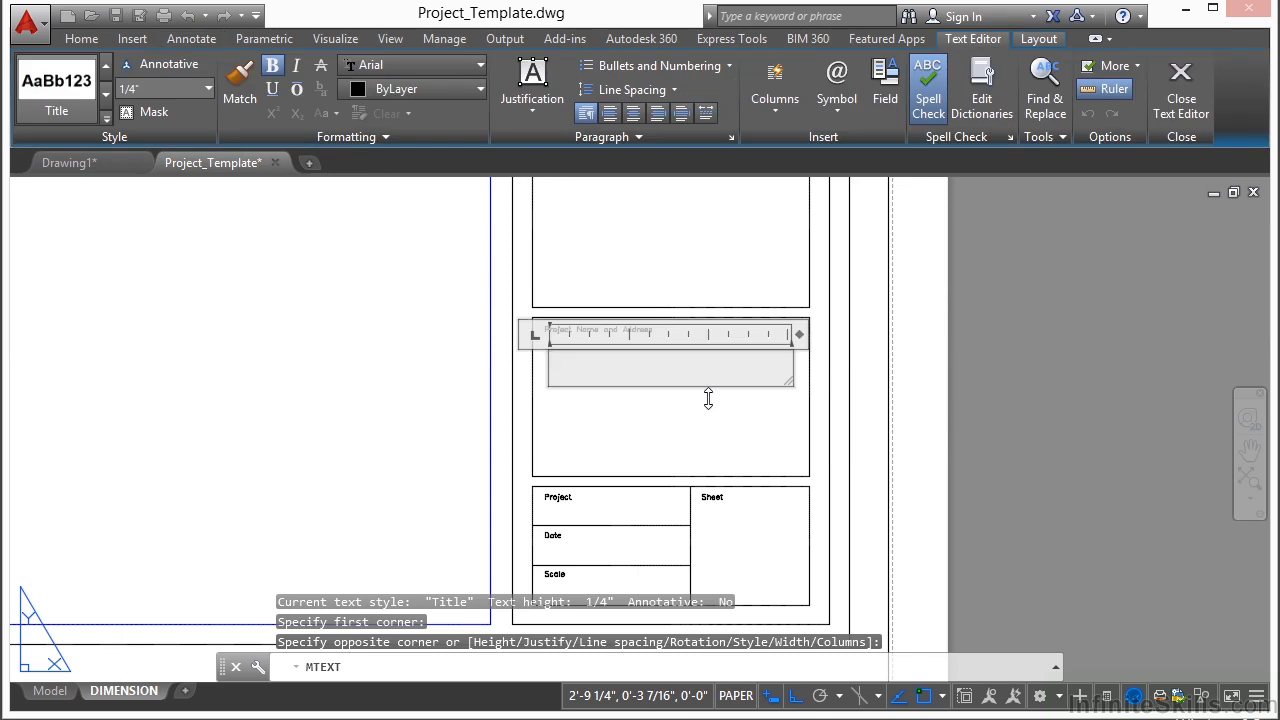
pyautogui.write('MOVIE HOUSE')
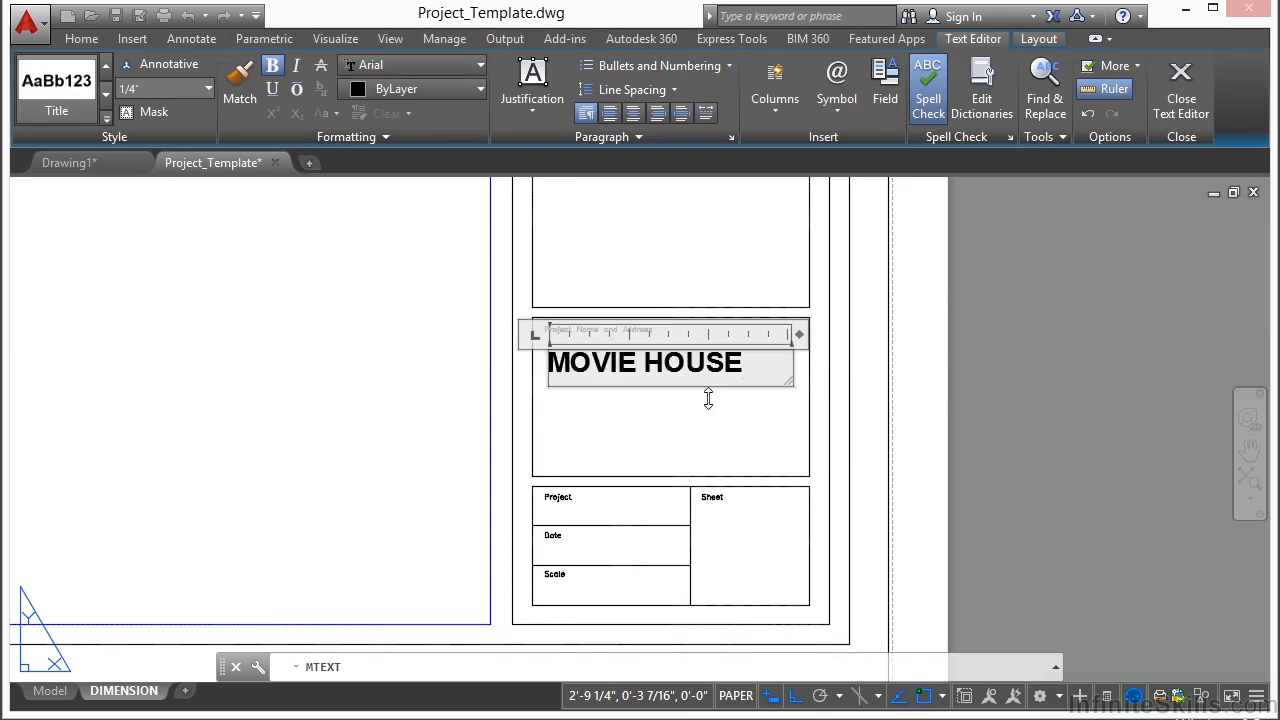
pyautogui.click(708, 398)
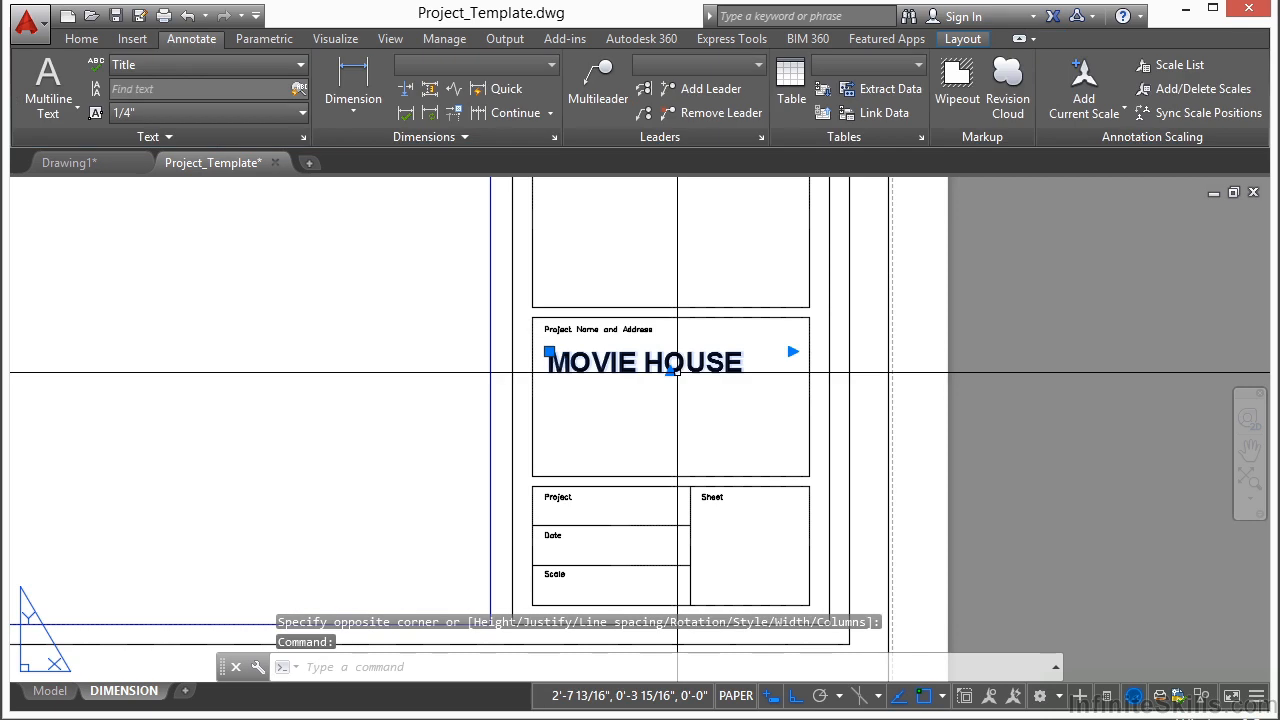
# Step: Centre the MOVIE HOUSE paragraph within its text frame
pyautogui.doubleClick(601, 362)
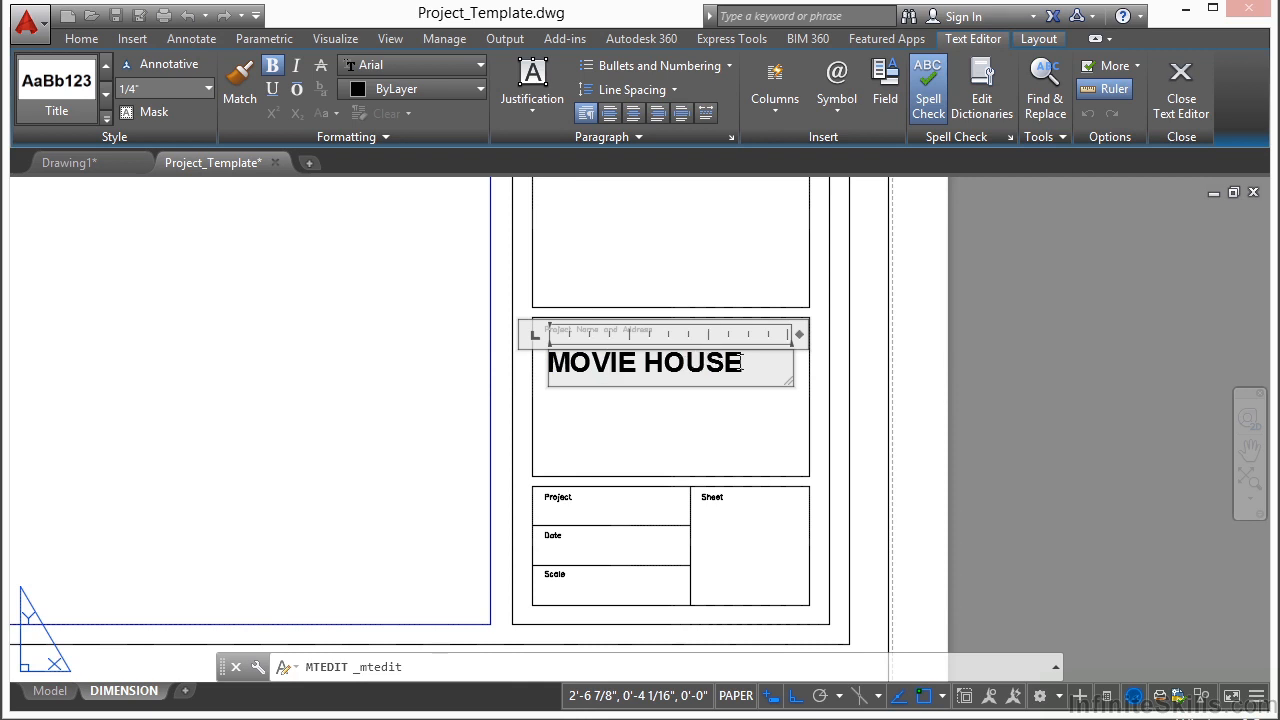
pyautogui.tripleClick(614, 371)
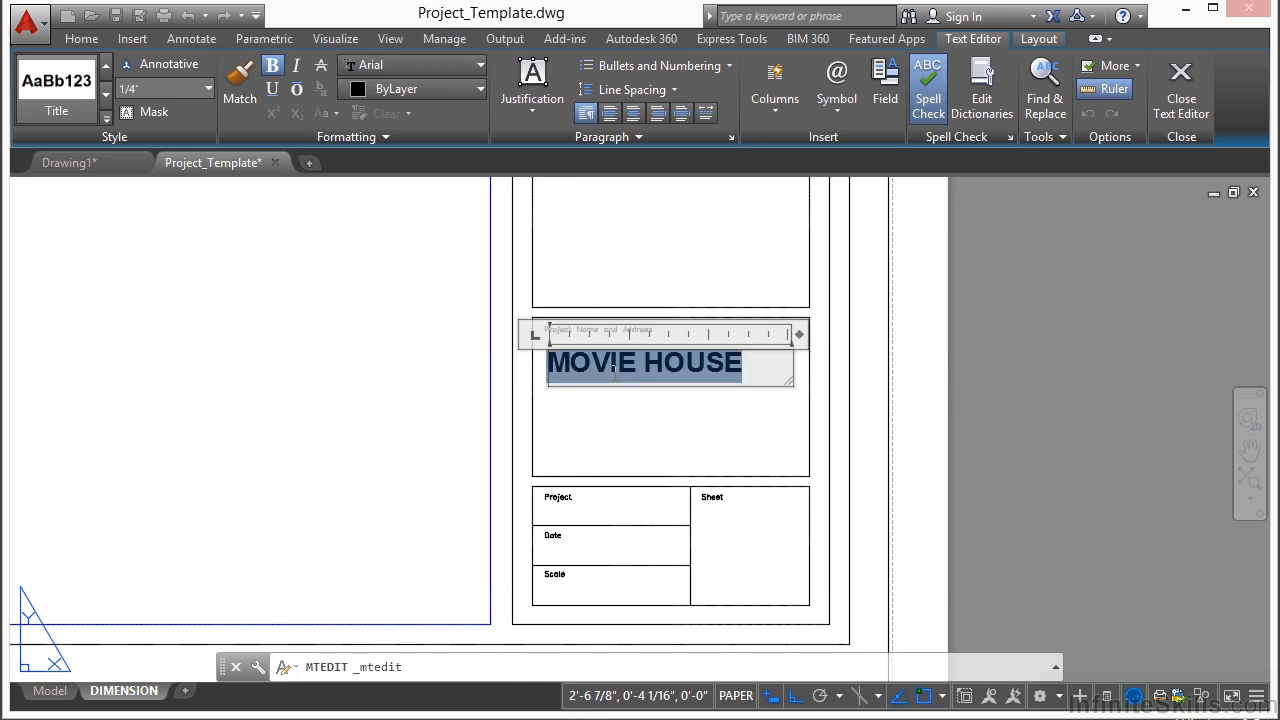
pyautogui.click(631, 116)
pyautogui.click(674, 445)
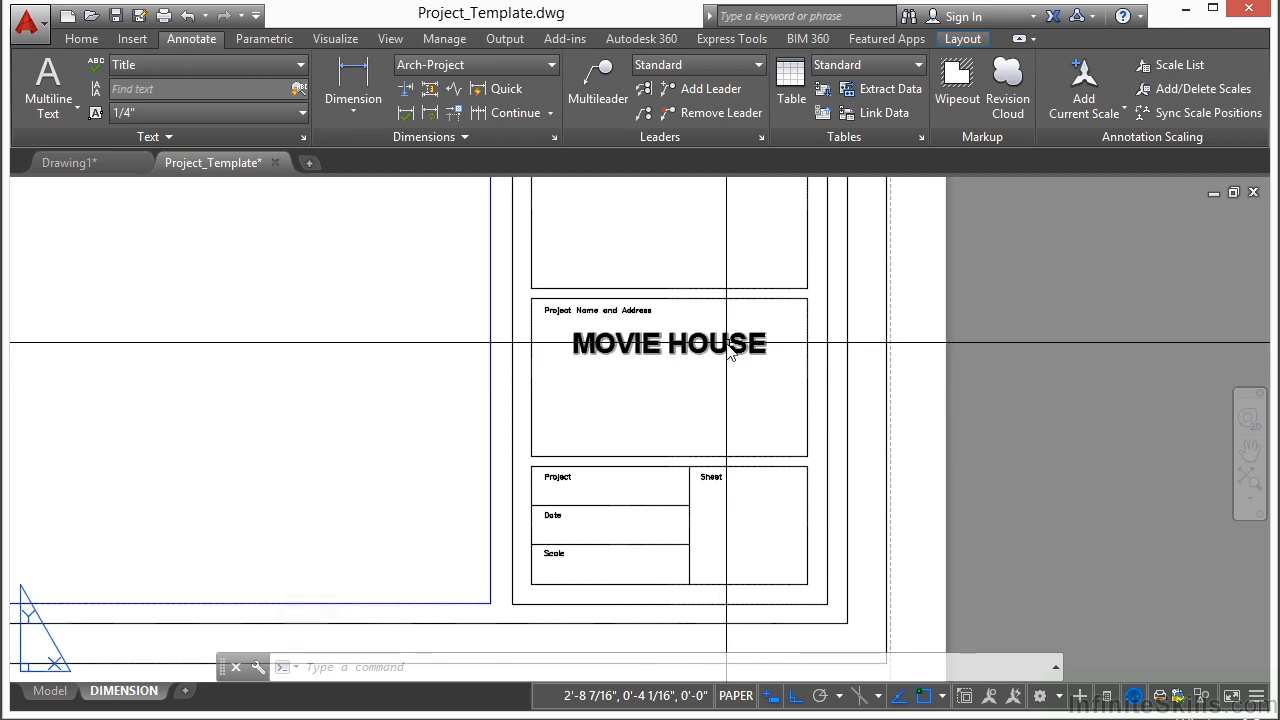
# Step: Copy the MOVIE HOUSE text down into the title block's Sheet box
pyautogui.write('co')
pyautogui.press('Return')
pyautogui.click(731, 355)
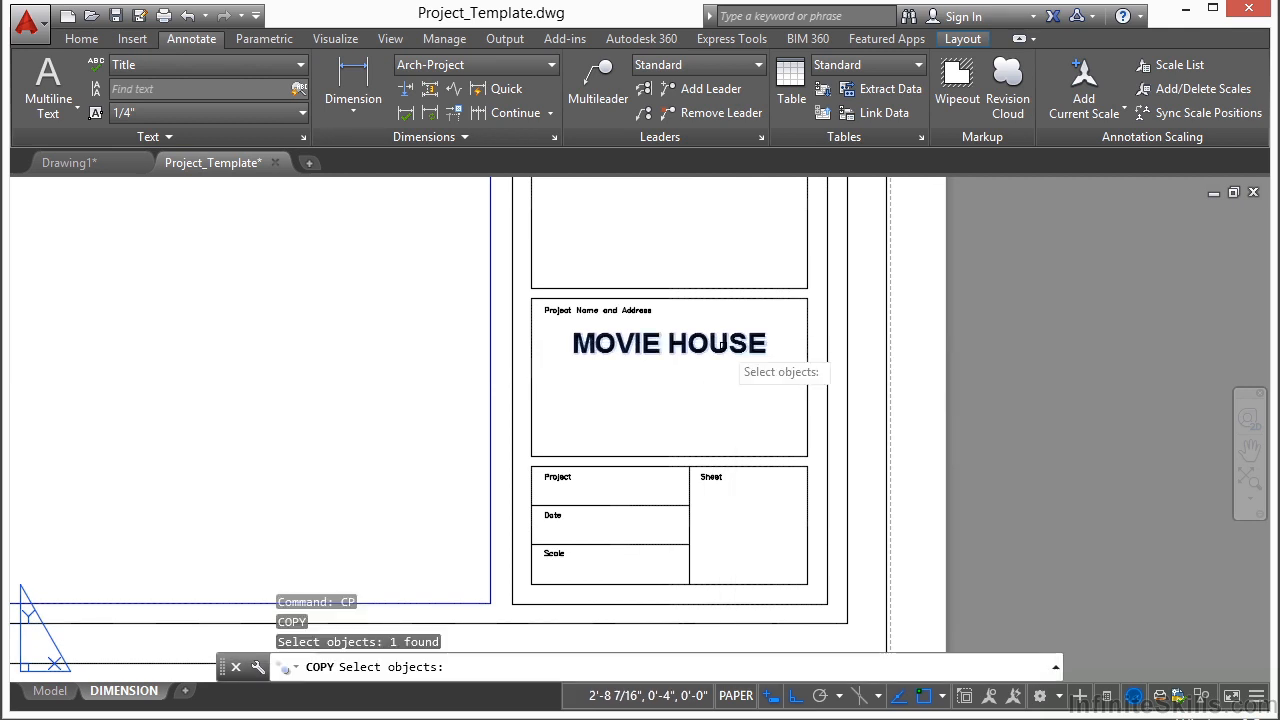
pyautogui.press('Return')
pyautogui.click(723, 345)
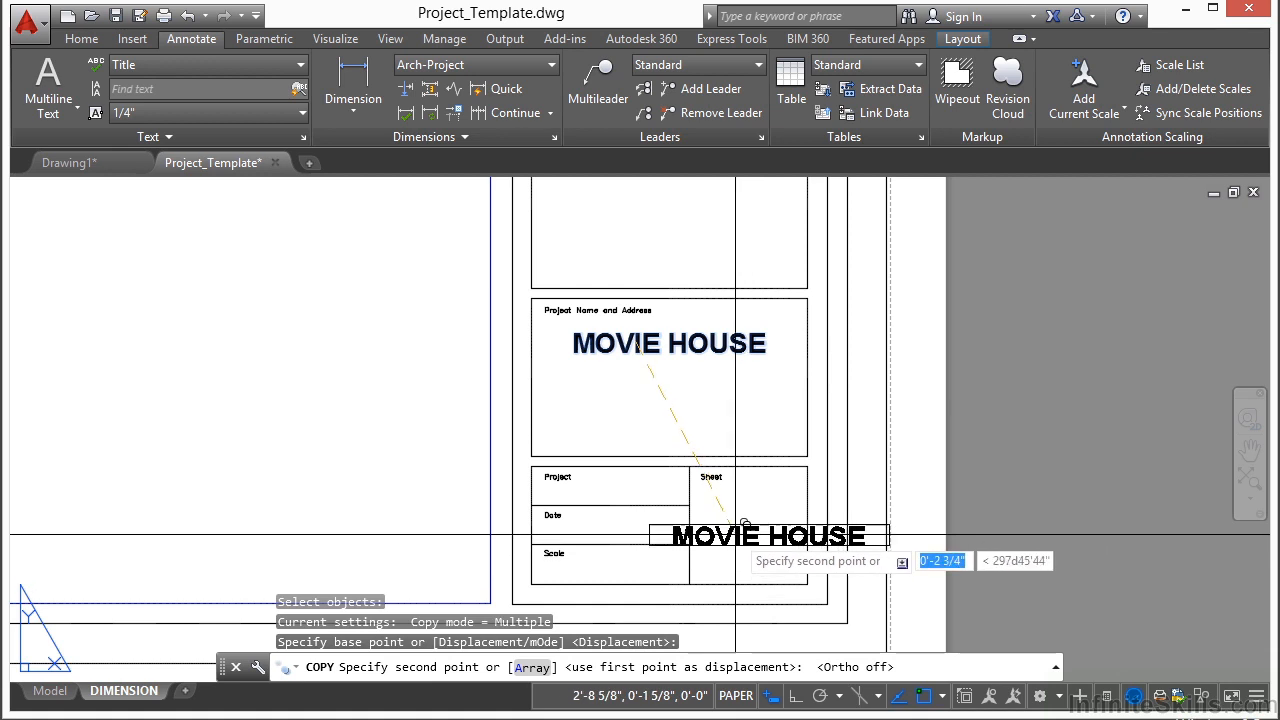
pyautogui.click(739, 528)
pyautogui.press('Return')
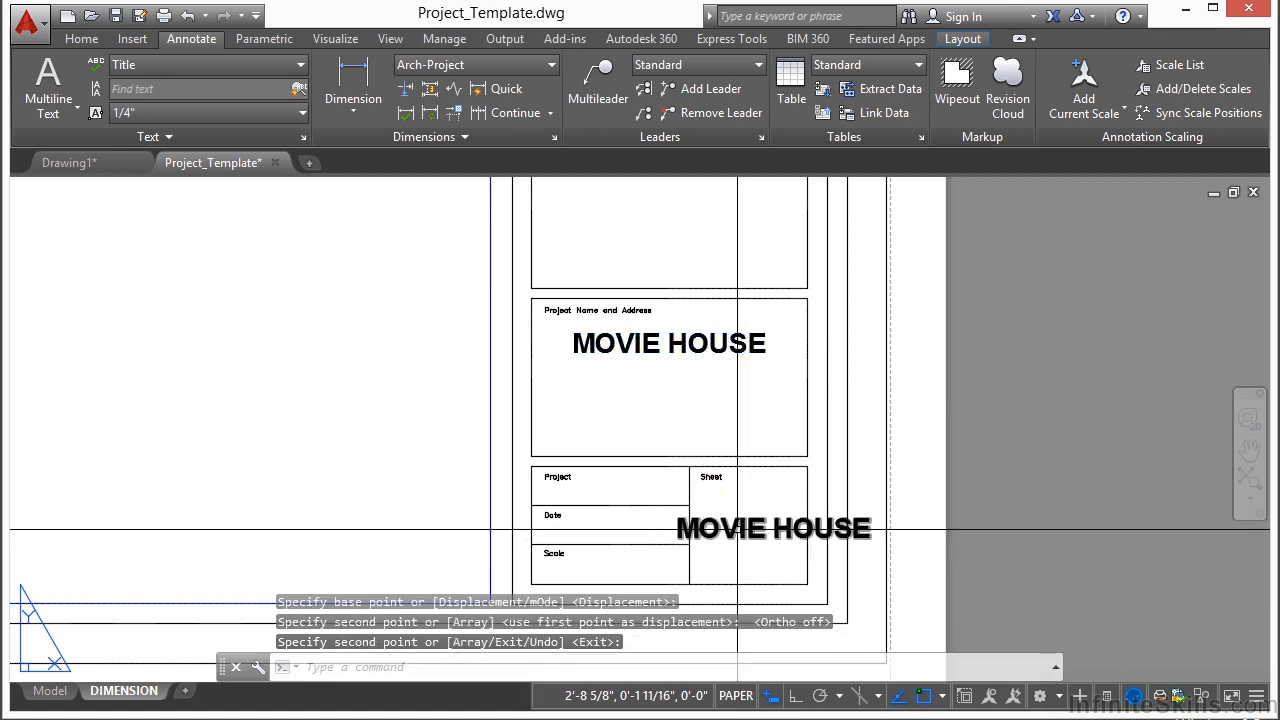
# Step: Replace the copied MOVIE HOUSE text with 1 and narrow its text frame
pyautogui.doubleClick(737, 529)
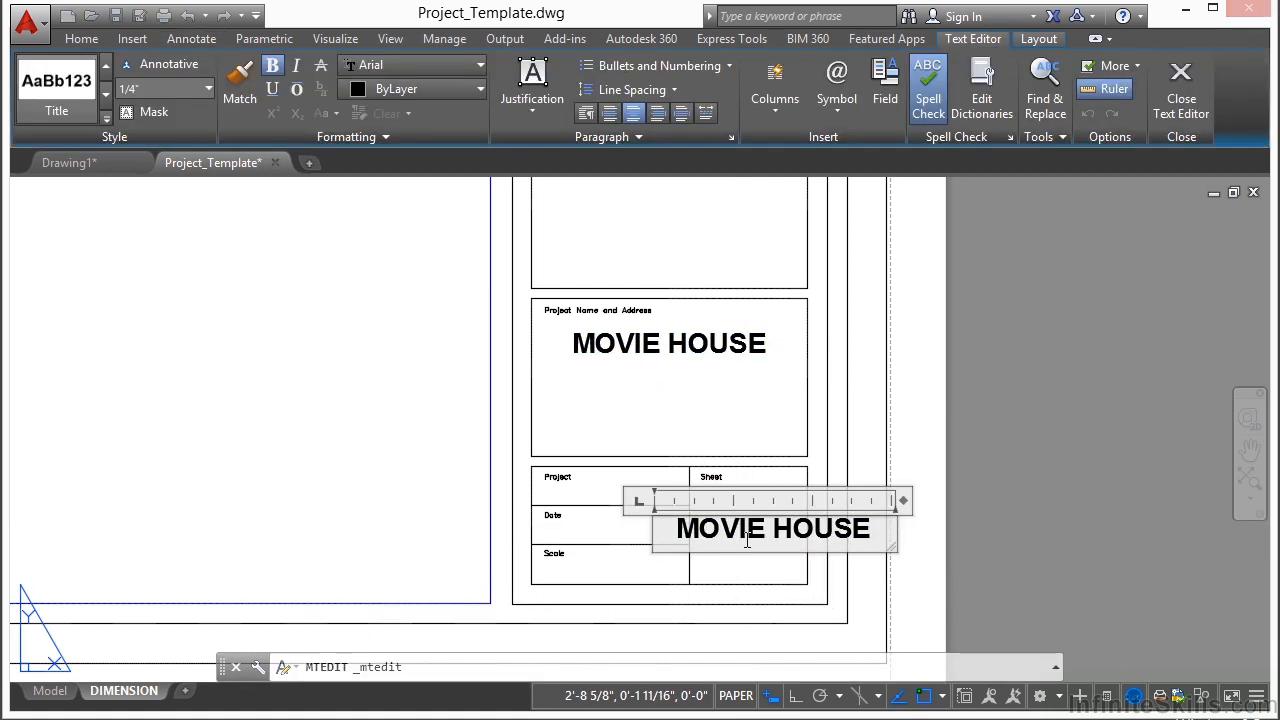
pyautogui.hotkey('ctrl', 'a')
pyautogui.write('1')
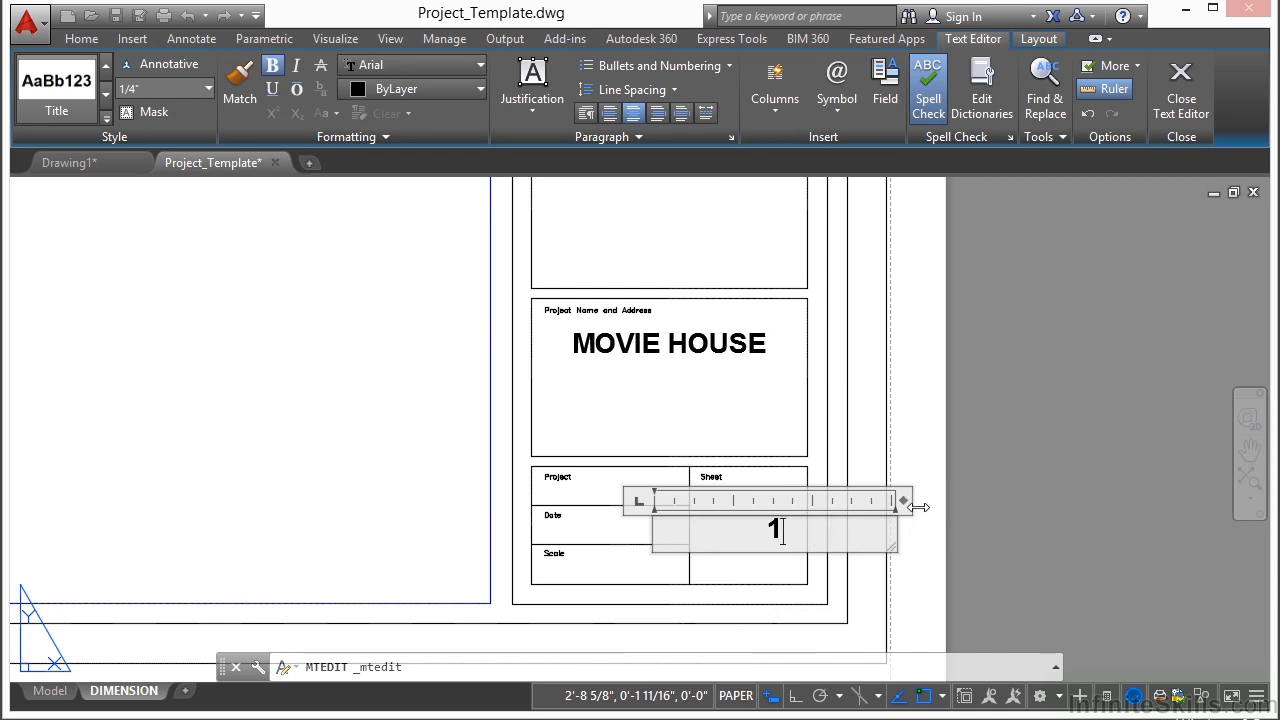
pyautogui.moveTo(909, 511); pyautogui.dragTo(712, 513)
pyautogui.click(714, 530)
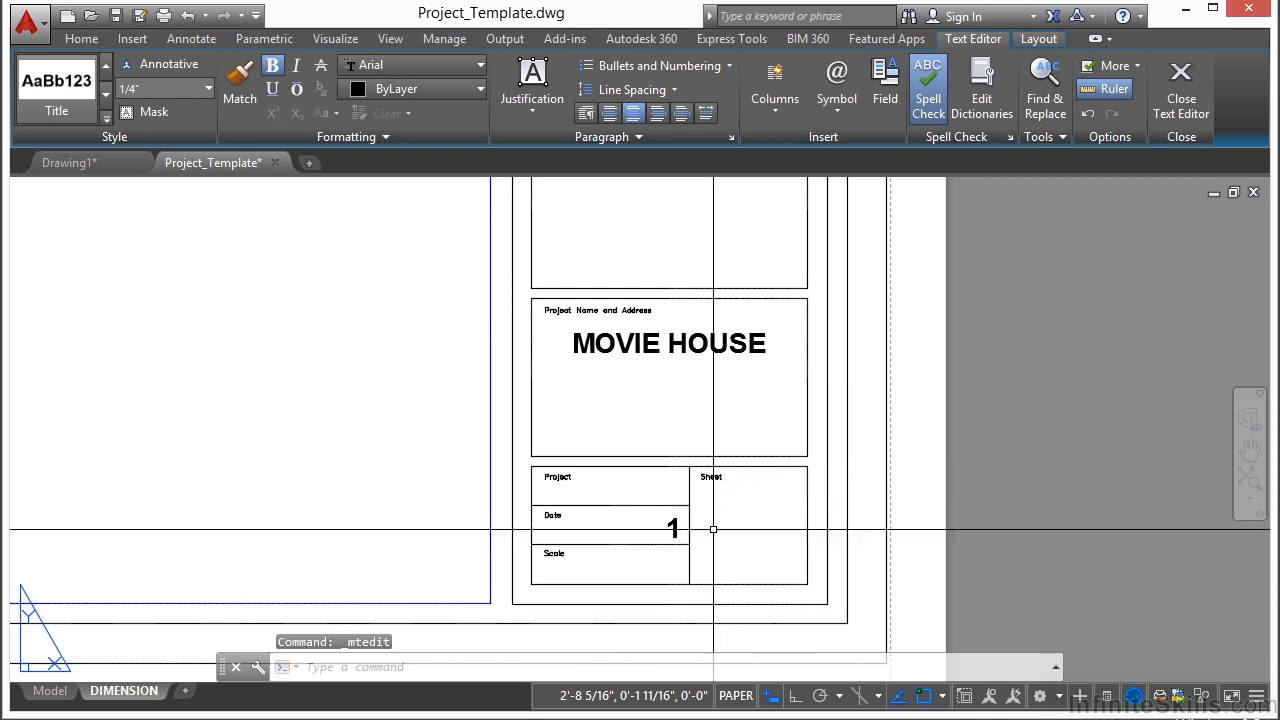
# Step: Move the number 1 from the Date row into the Sheet box
pyautogui.write('M')
pyautogui.scroll(2, 714, 530)
pyautogui.press('Return')
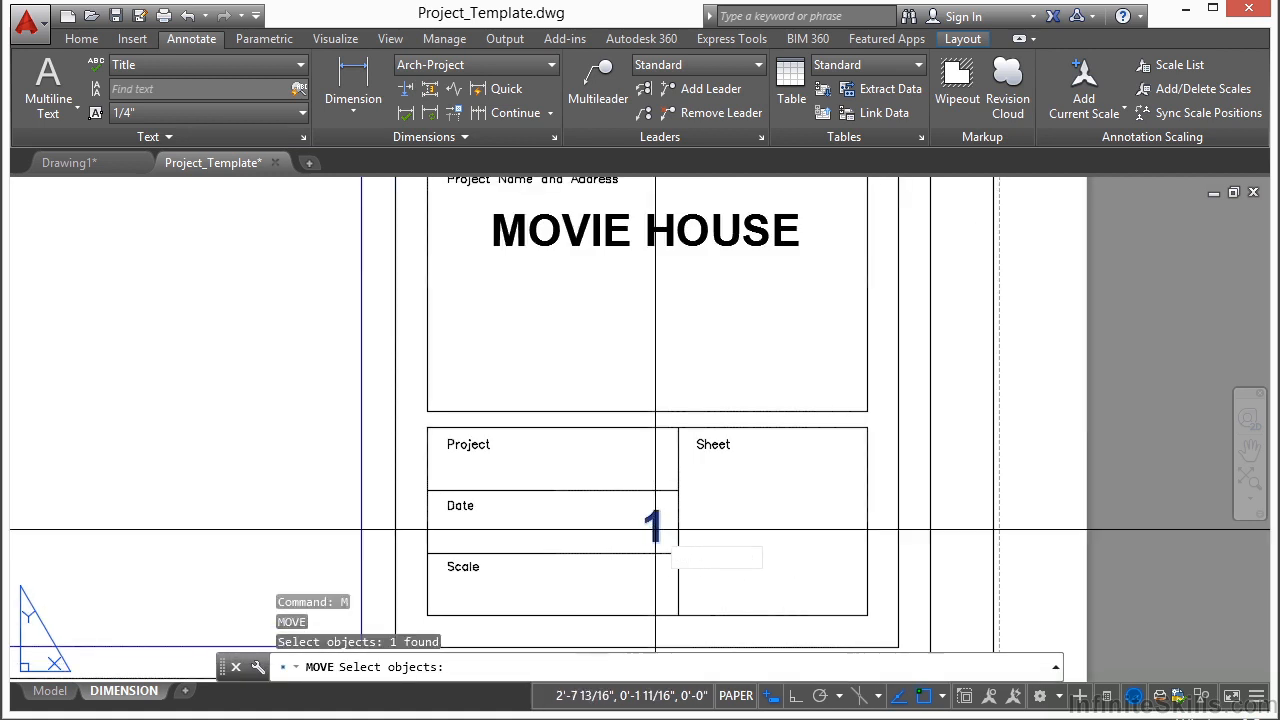
pyautogui.press('Return')
pyautogui.click(655, 530)
pyautogui.click(766, 531)
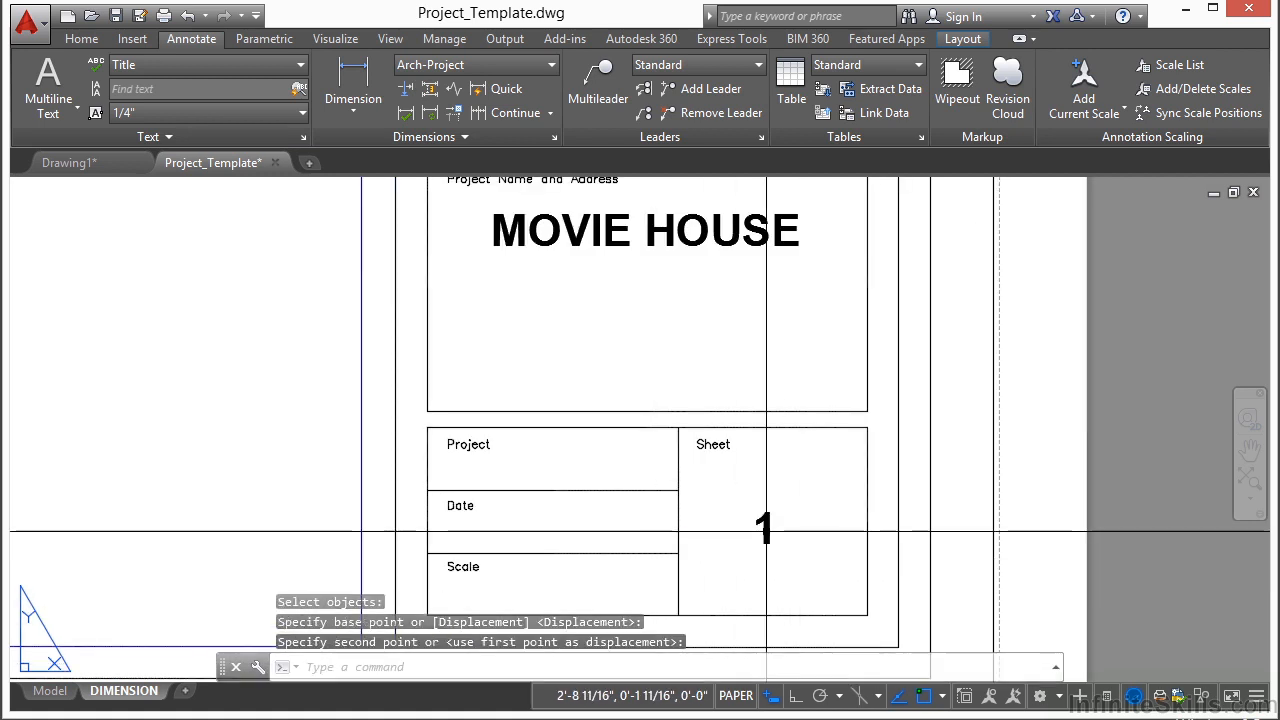
# Step: Move the number 1 slightly to the right to centre it in the Sheet box
pyautogui.press('Return')
pyautogui.click(800, 503)
pyautogui.click(736, 548)
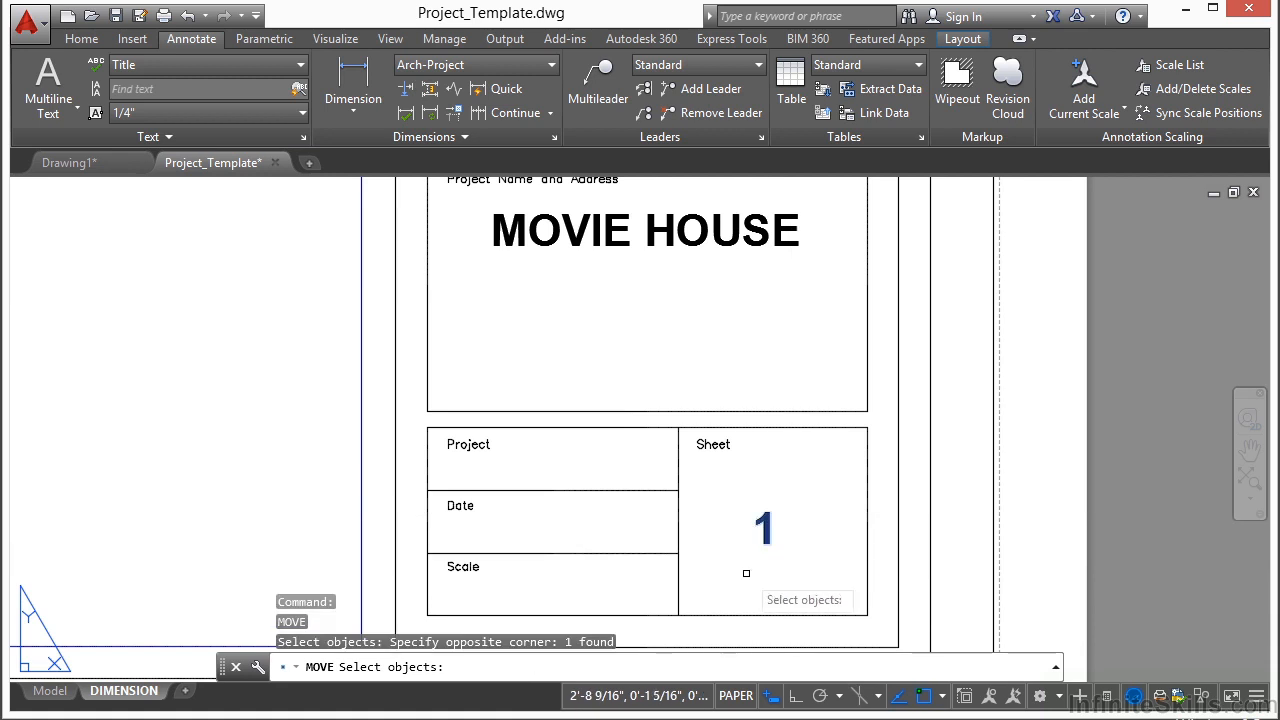
pyautogui.press('Return')
pyautogui.click(749, 586)
pyautogui.click(765, 582)
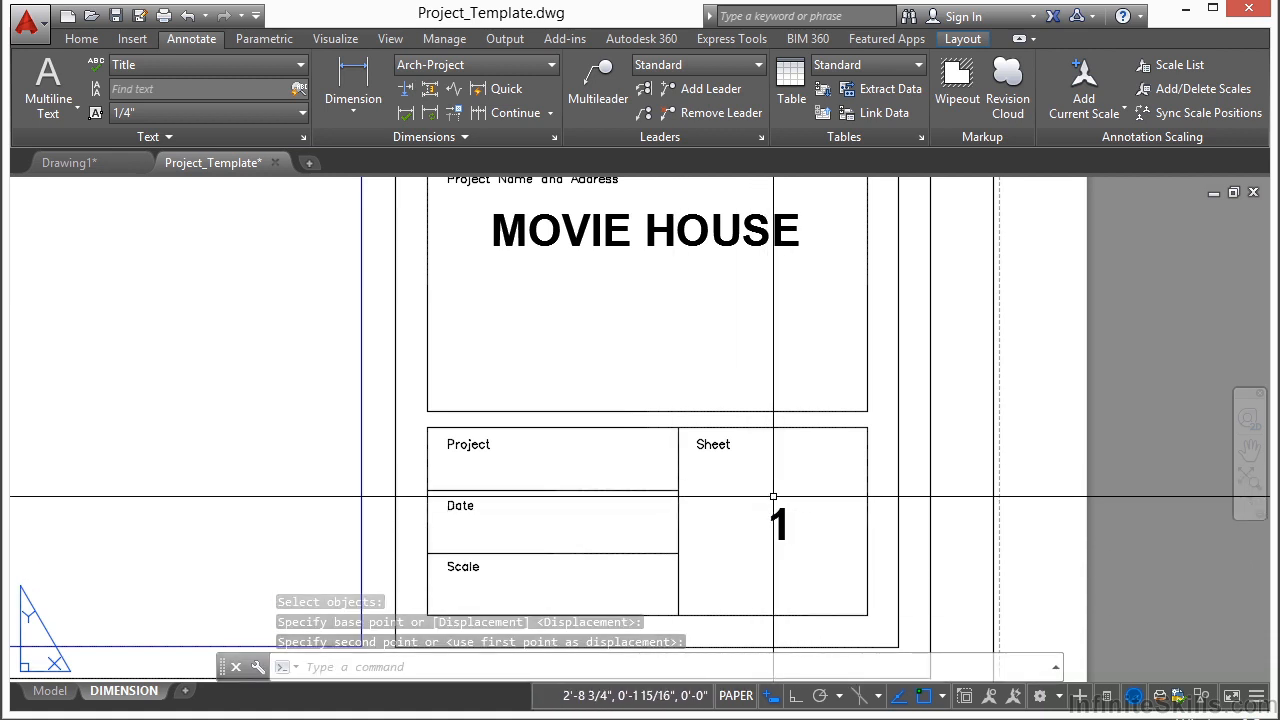
# Step: Add the date 2014-04-25 as multiline text in the title block's Date row using the Notes text style
pyautogui.moveTo(606, 537); pyautogui.dragTo(616, 436, button='middle')
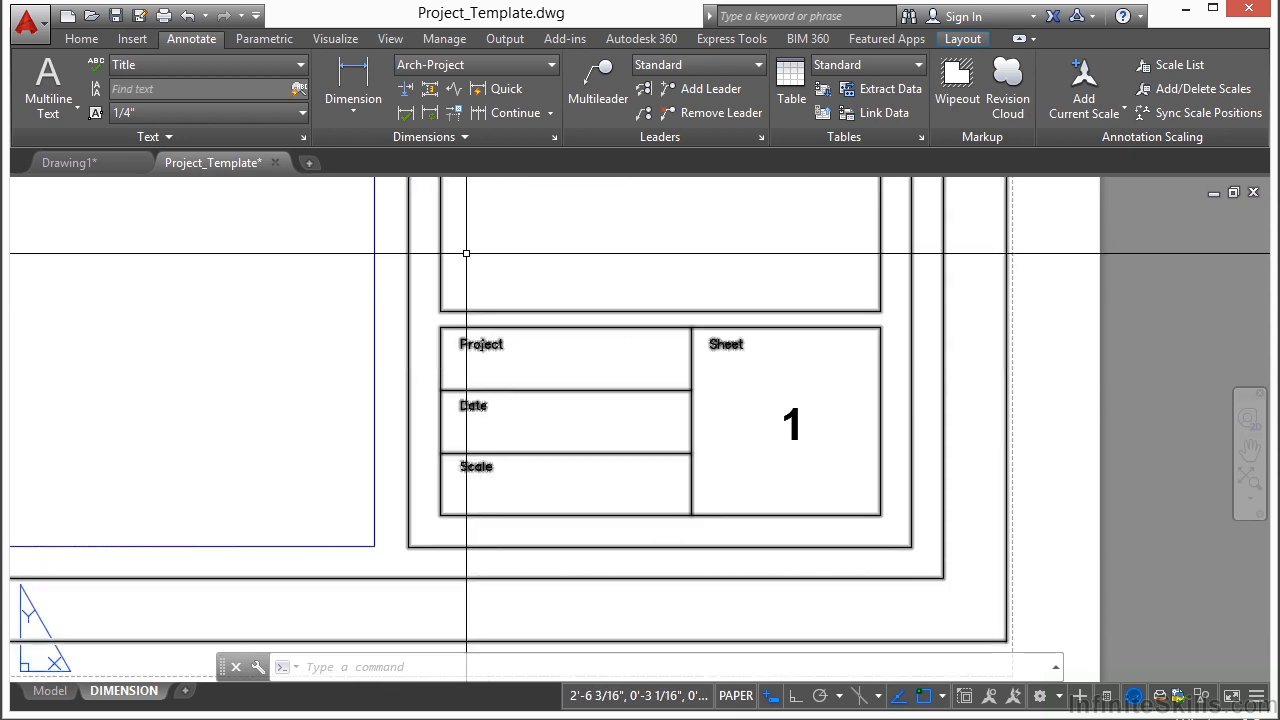
pyautogui.click(298, 67)
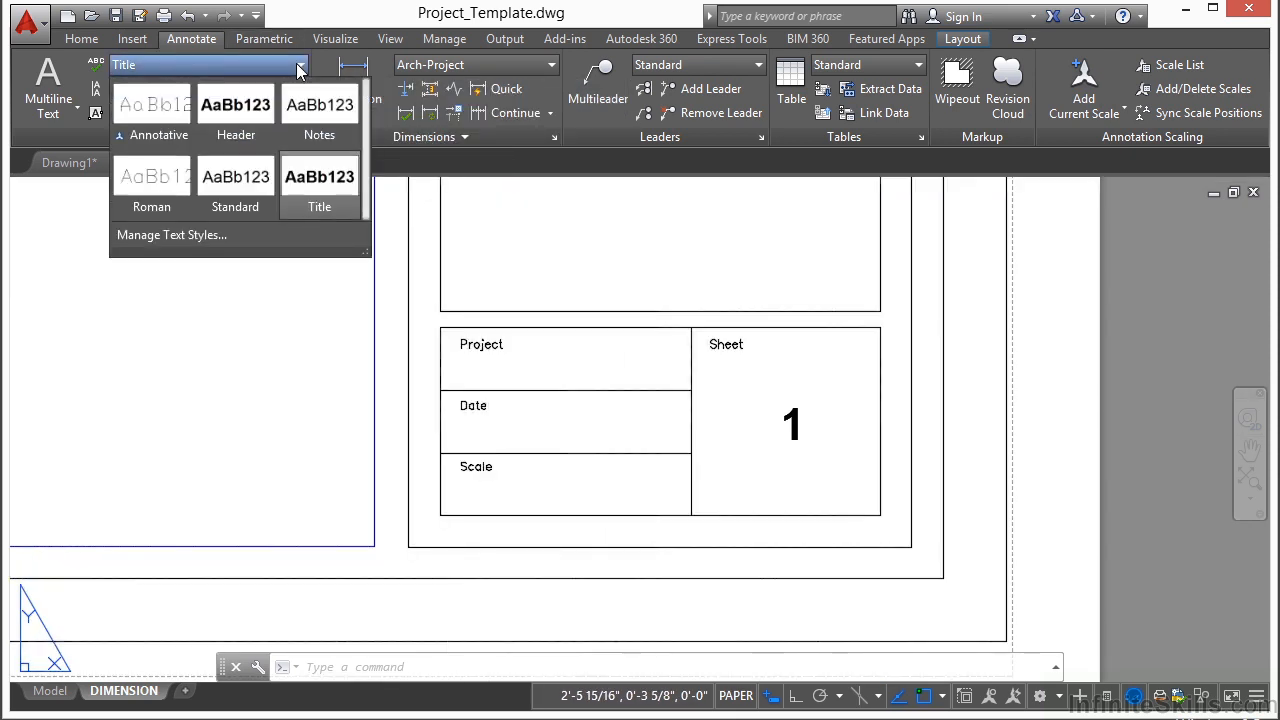
pyautogui.click(308, 112)
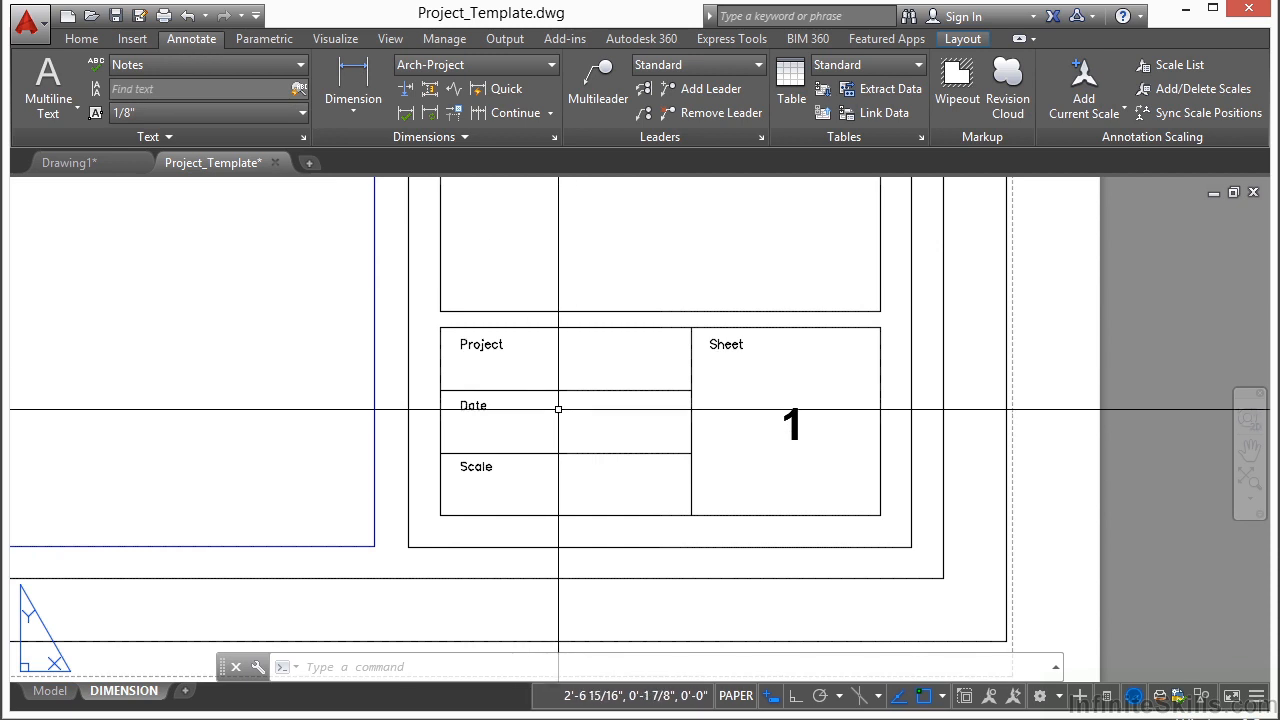
pyautogui.write('mt')
pyautogui.press('Return')
pyautogui.click(522, 416)
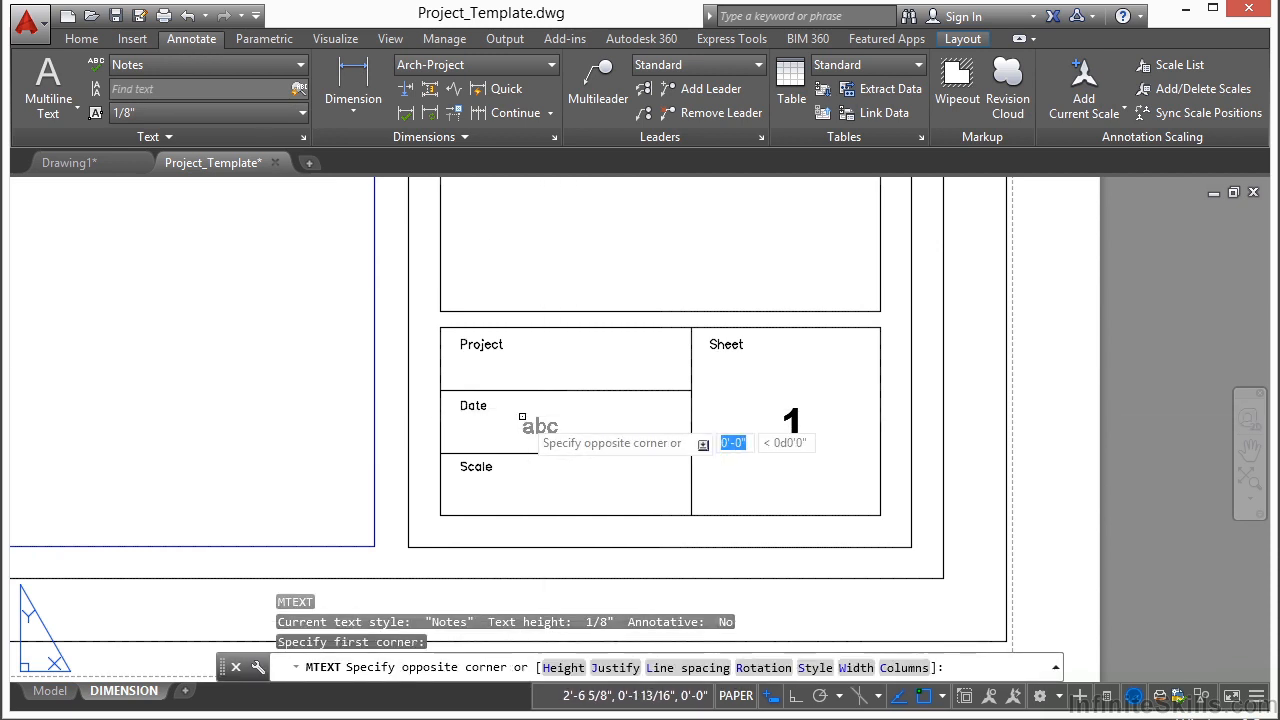
pyautogui.click(620, 465)
pyautogui.write('2014-0')
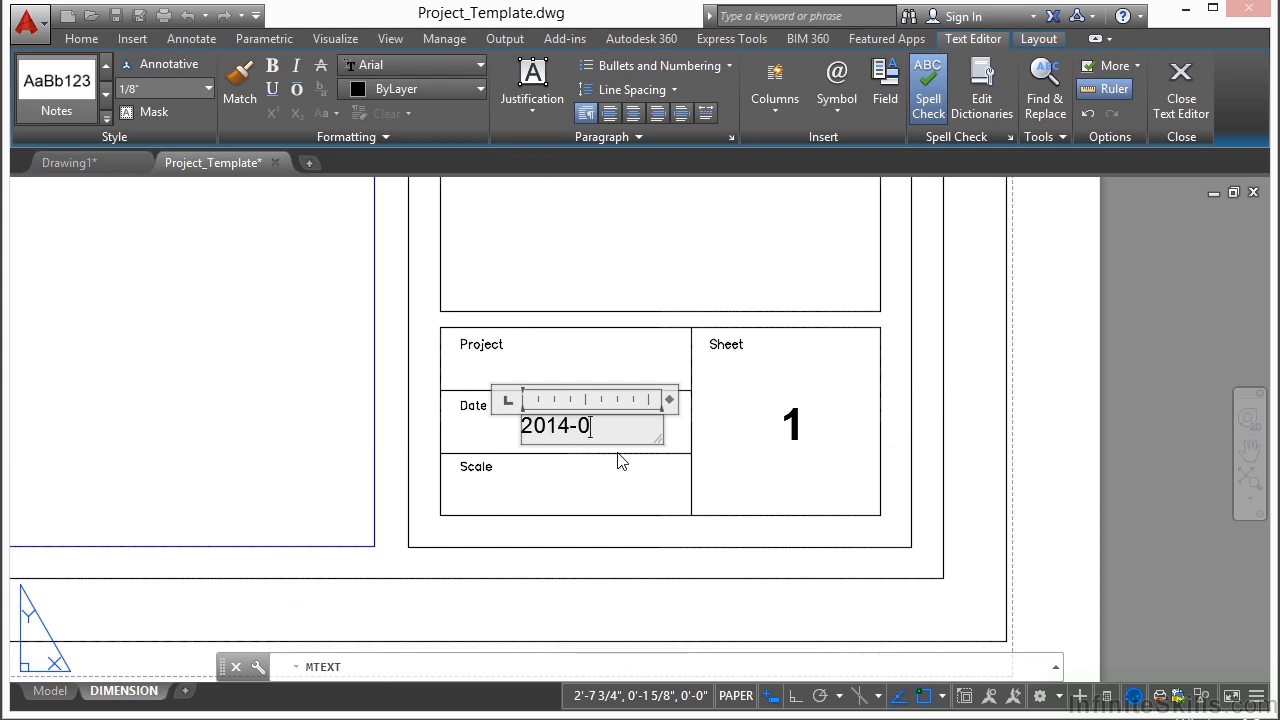
pyautogui.click(605, 475)
# Step: Copy the date text down into the title block's Scale row
pyautogui.write('CP')
pyautogui.press('Return')
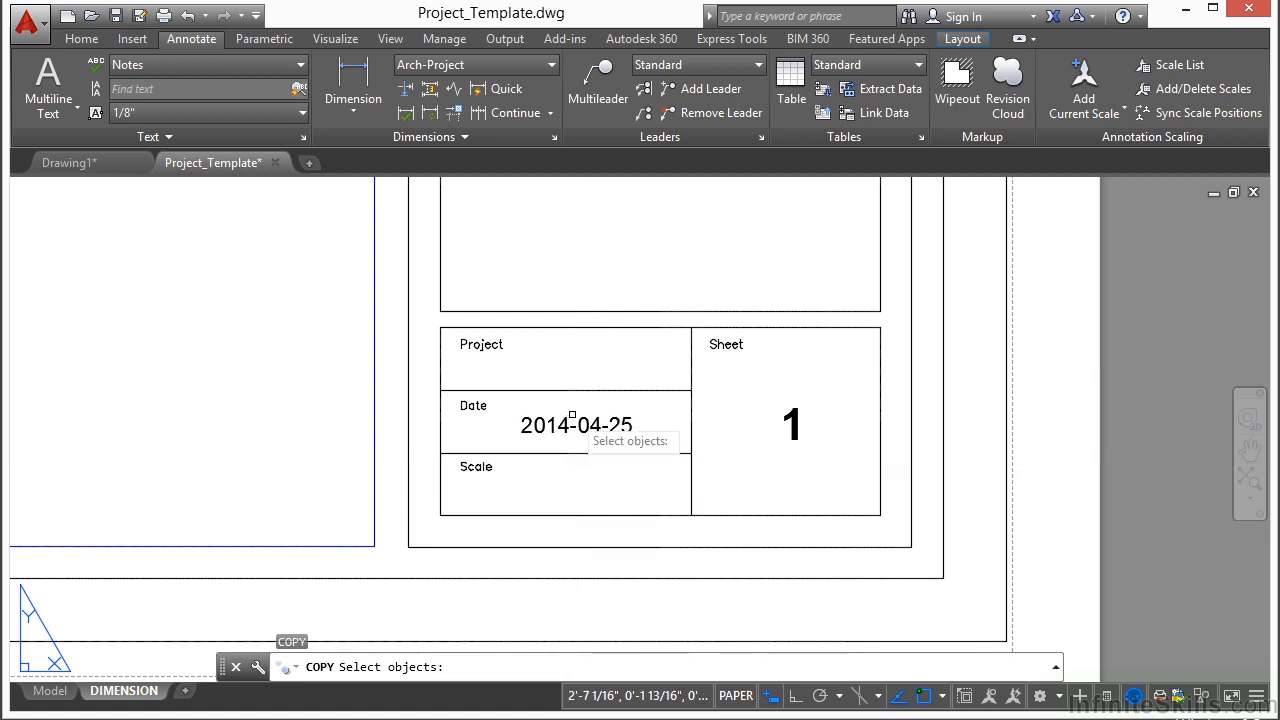
pyautogui.click(574, 417)
pyautogui.click(521, 431)
pyautogui.press('Return')
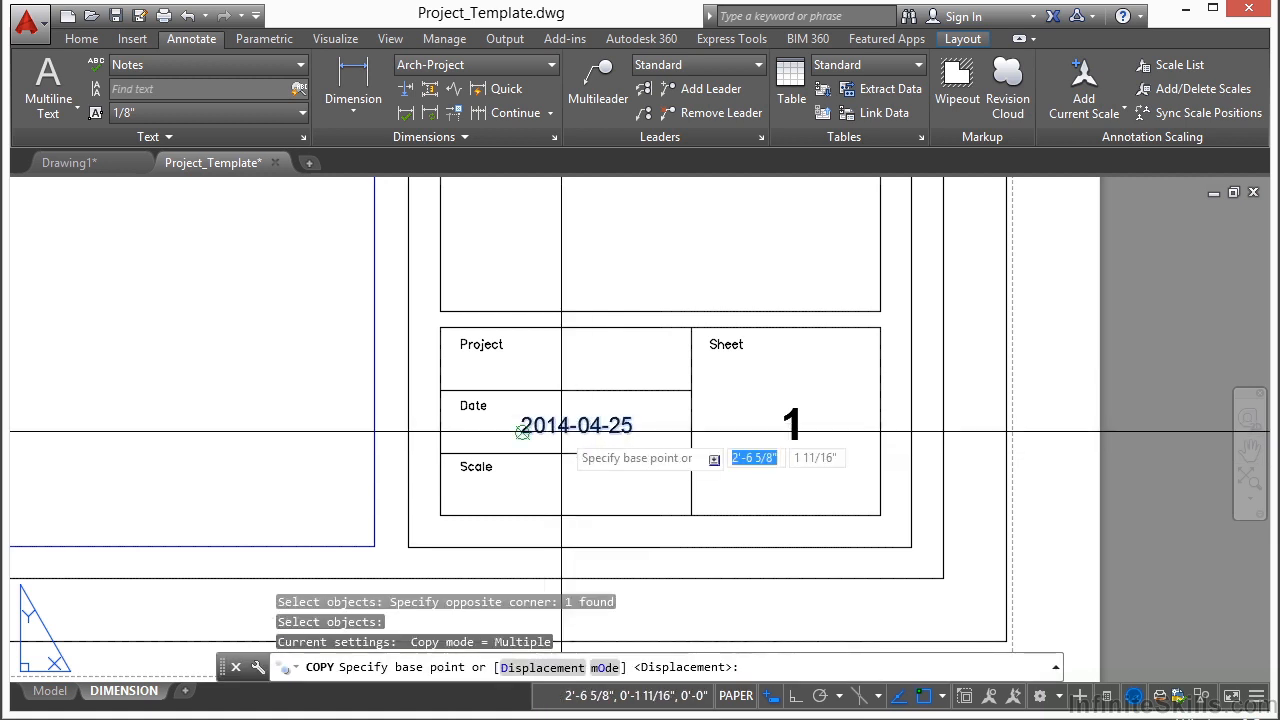
pyautogui.click(521, 431)
pyautogui.click(510, 494)
pyautogui.press('Return')
# Step: Replace the copied date in the Scale row with 1/4"=1'-0"
pyautogui.doubleClick(566, 488)
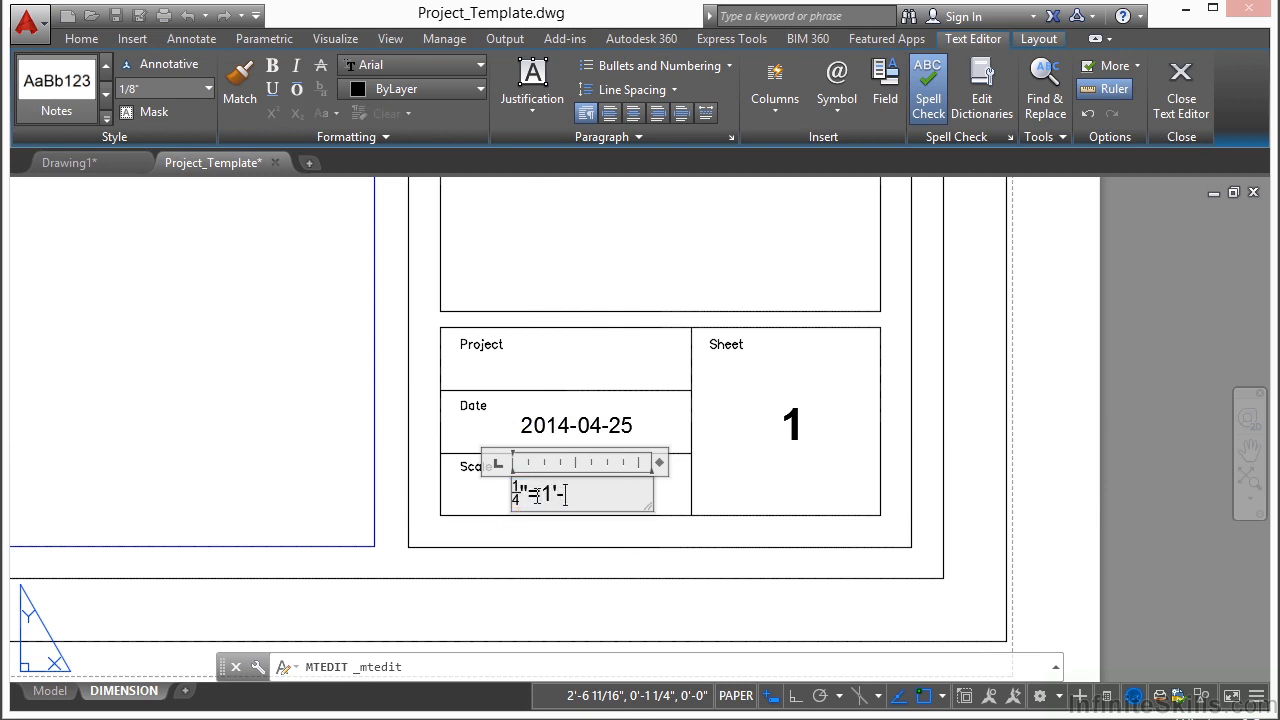
pyautogui.click(502, 527)
# Step: Move the scale text slightly to the right within the Scale row so it sits under the date
pyautogui.scroll(2, 508, 500)
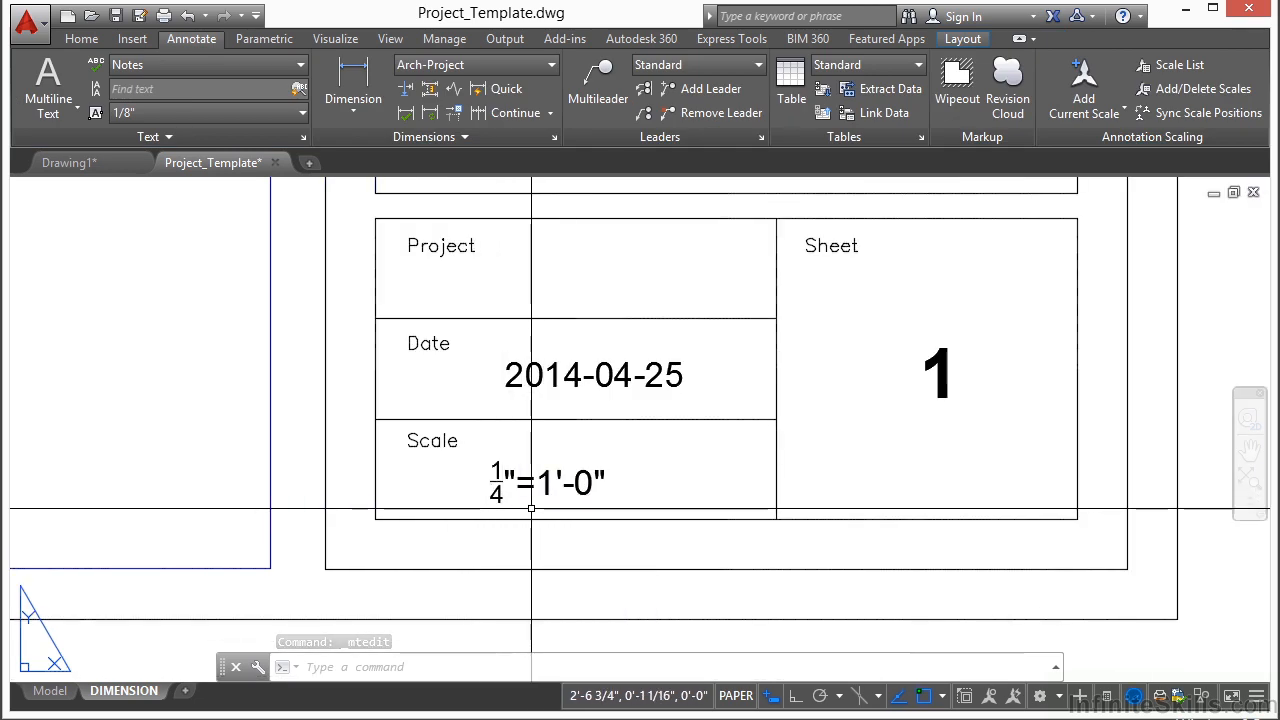
pyautogui.press('Return')
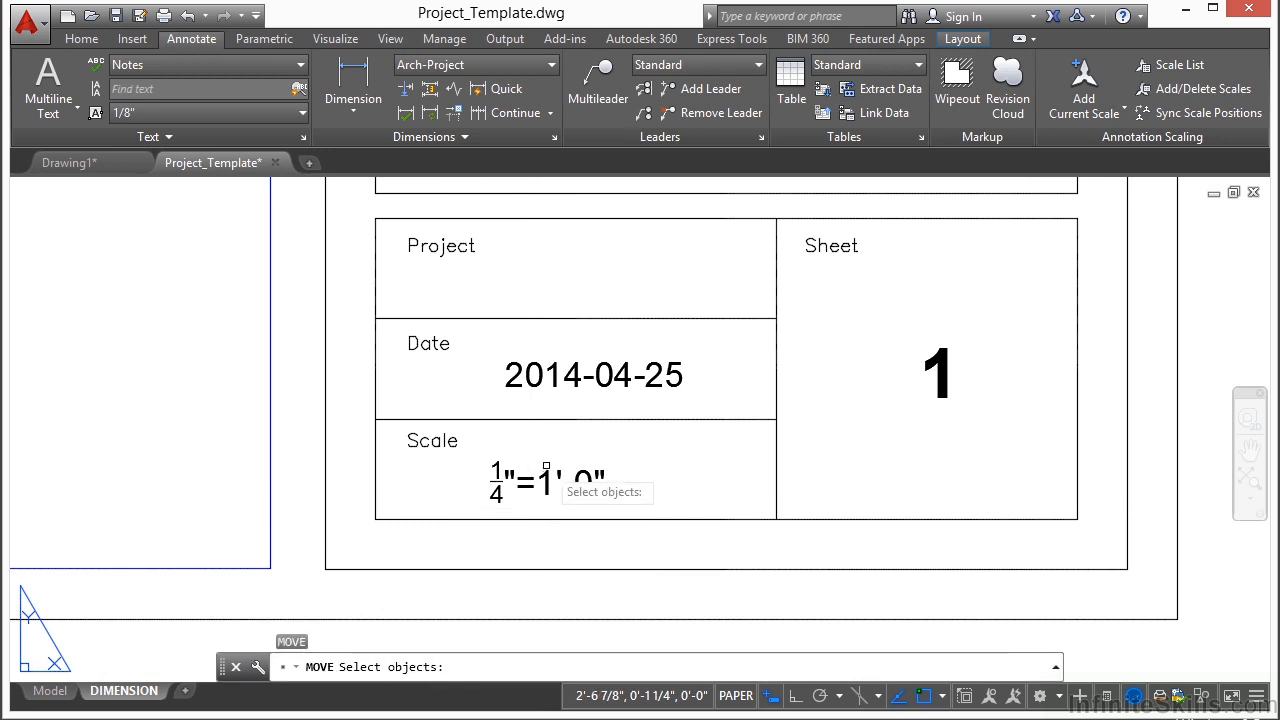
pyautogui.click(548, 470)
pyautogui.press('Return')
pyautogui.click(576, 445)
pyautogui.click(605, 443)
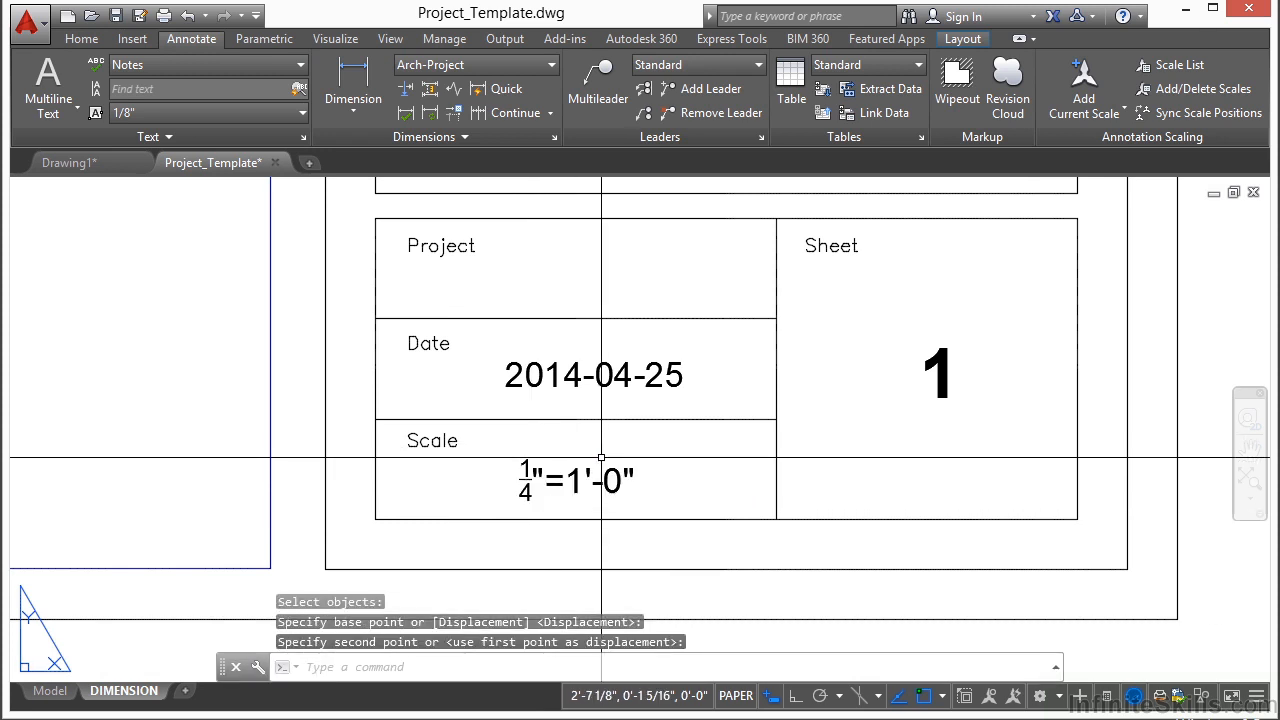
# Step: Erase the stray MOVIE HOUSE text lying outside the sheet and fit the whole layout in view
pyautogui.scroll(-4, 695, 480)
pyautogui.scroll(-8, 468, 407)
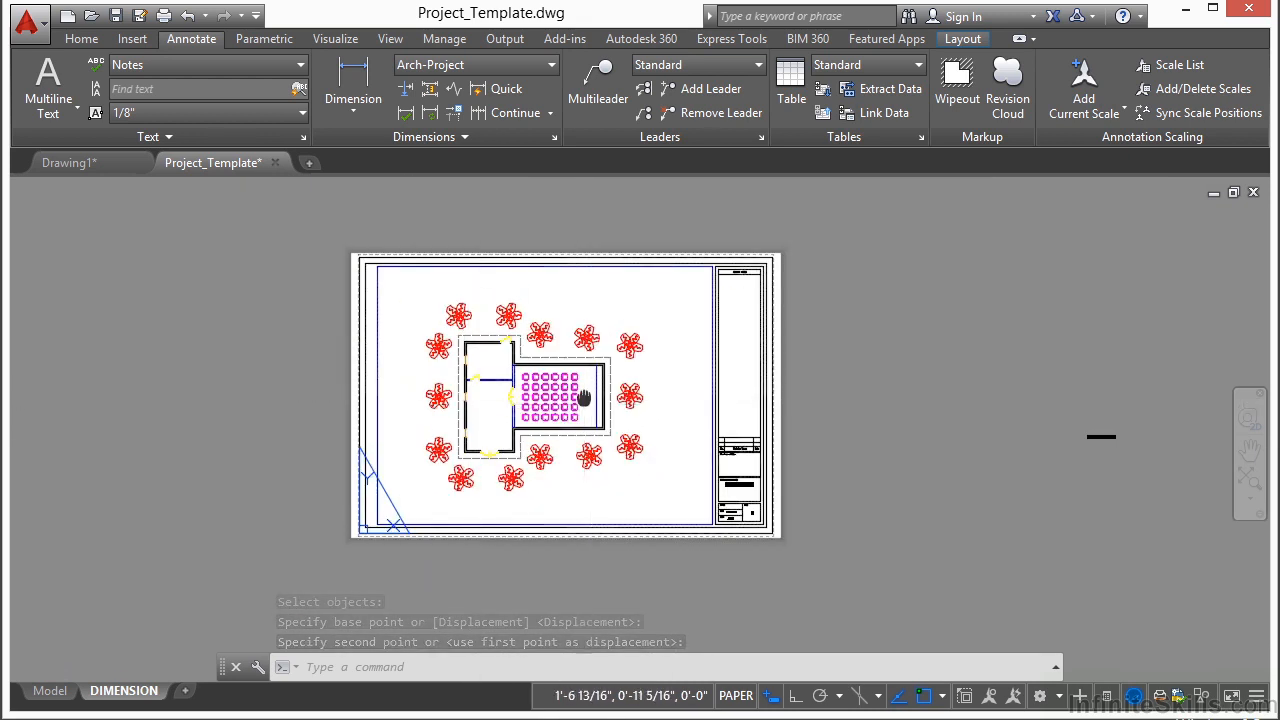
pyautogui.moveTo(592, 403); pyautogui.dragTo(556, 406, button='middle')
pyautogui.scroll(4, 1075, 441)
pyautogui.click(1066, 435)
pyautogui.click(1016, 490)
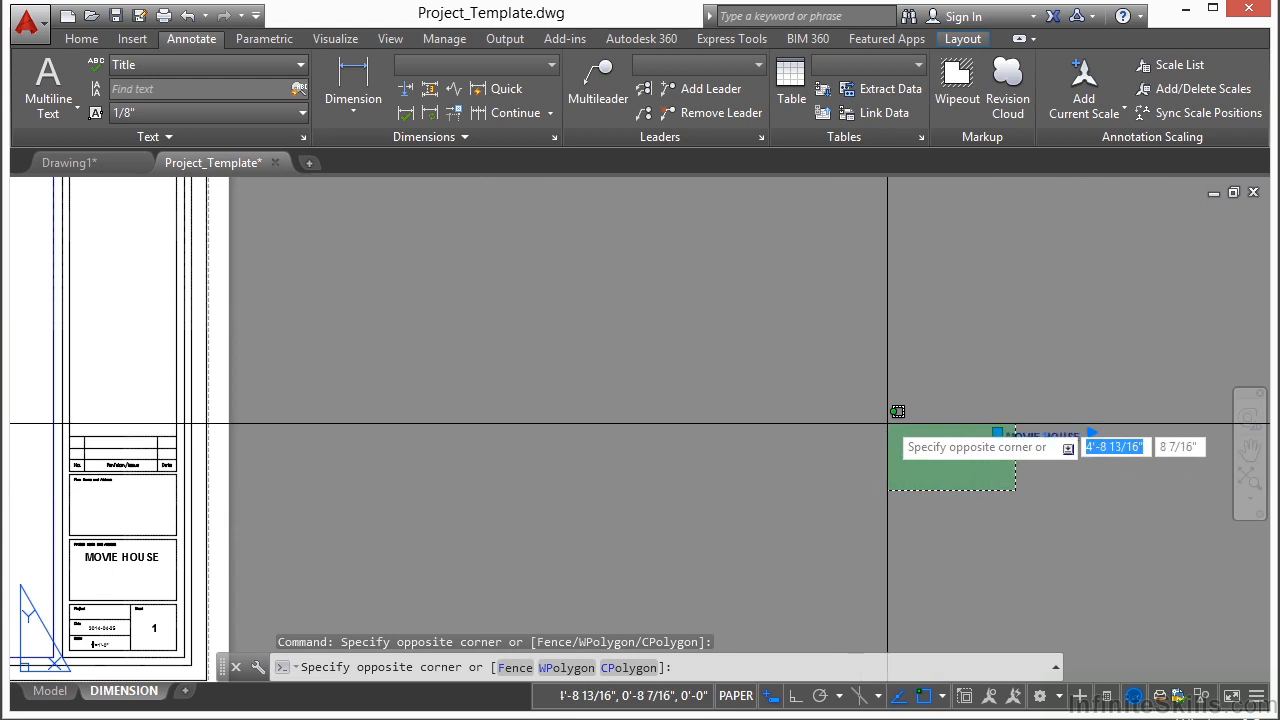
pyautogui.click(886, 430)
pyautogui.rightClick(886, 430)
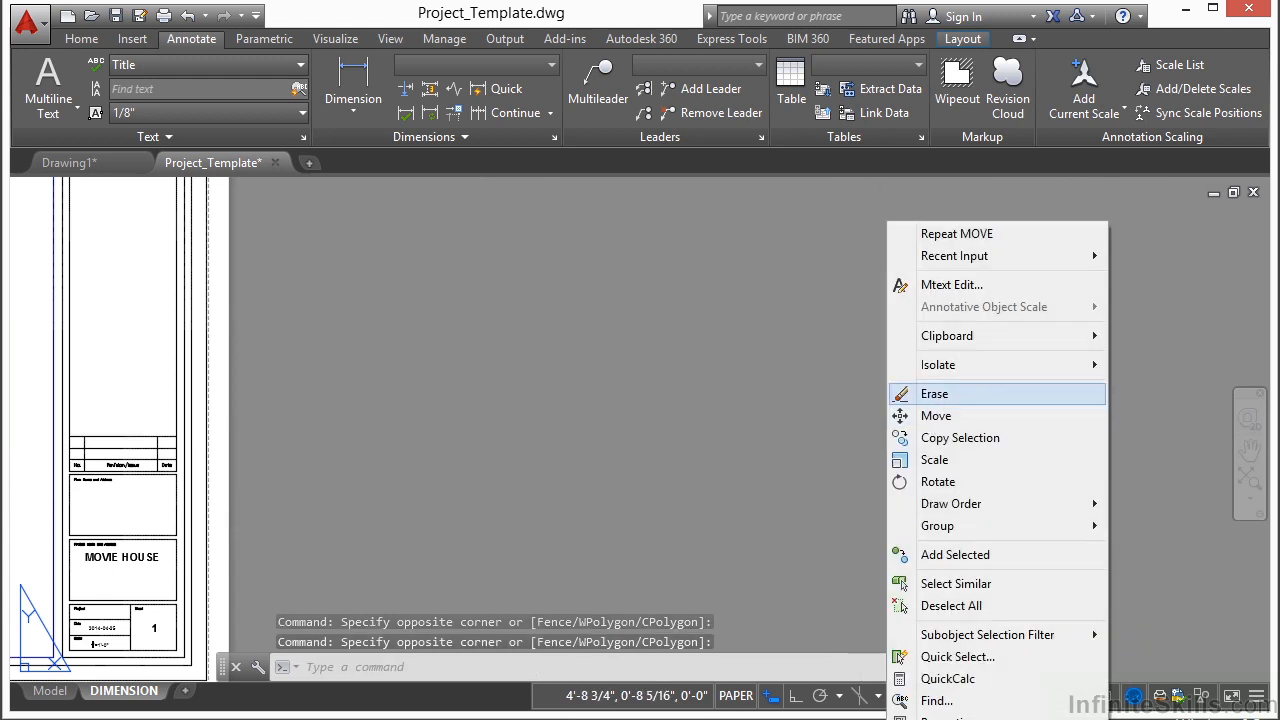
pyautogui.press('Escape')
pyautogui.middleClick(940, 414)
pyautogui.middleClick(940, 414)
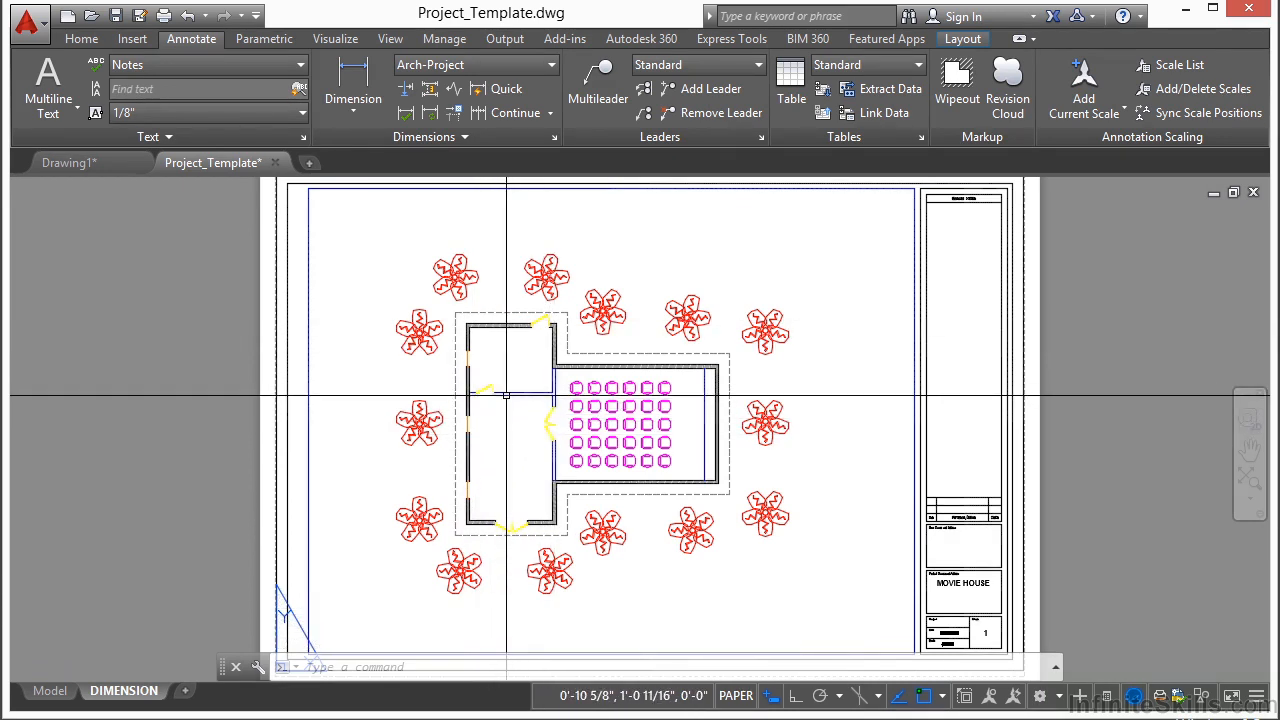
# Step: Create a copy of the DIMENSION layout, placed before the original
pyautogui.rightClick(129, 698)
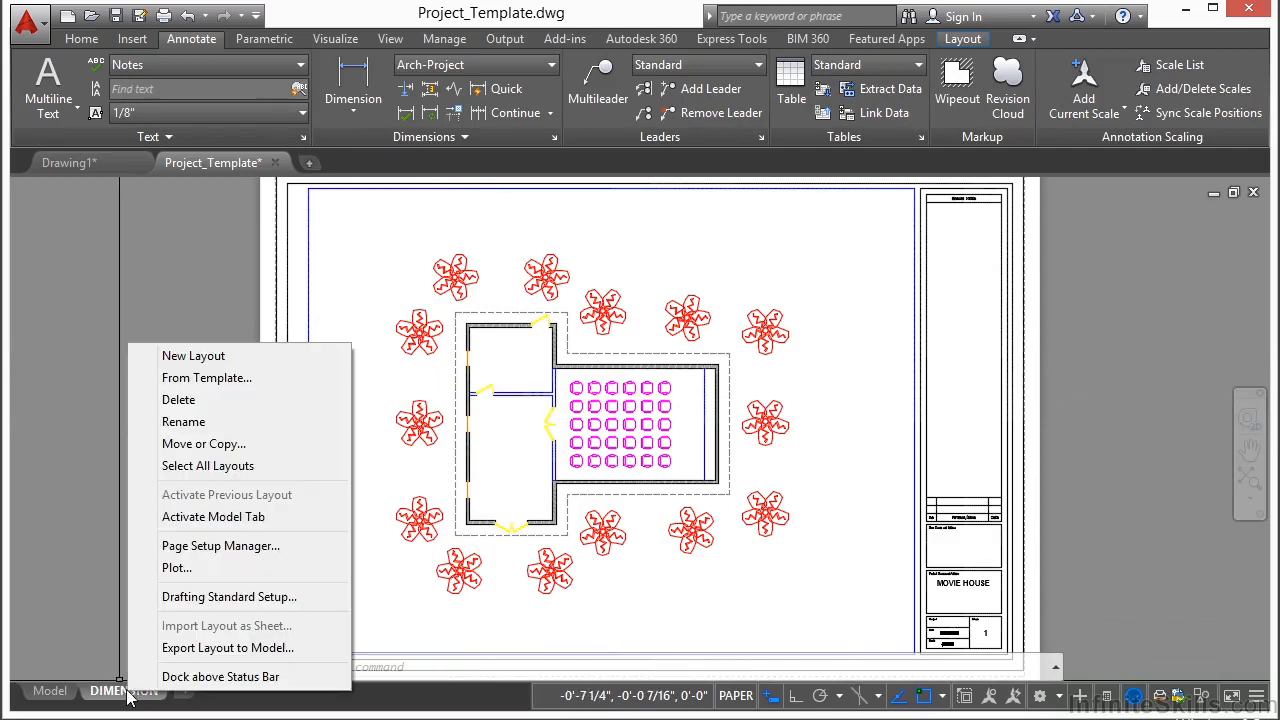
pyautogui.click(209, 444)
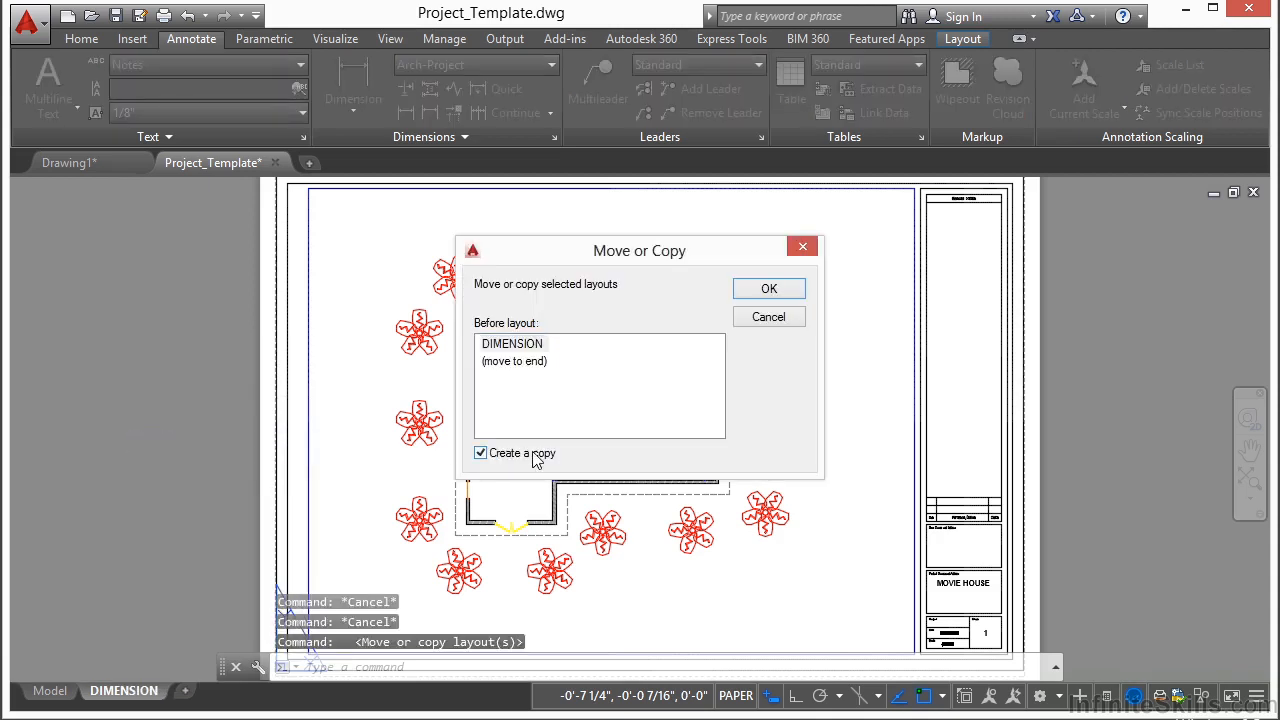
pyautogui.click(769, 289)
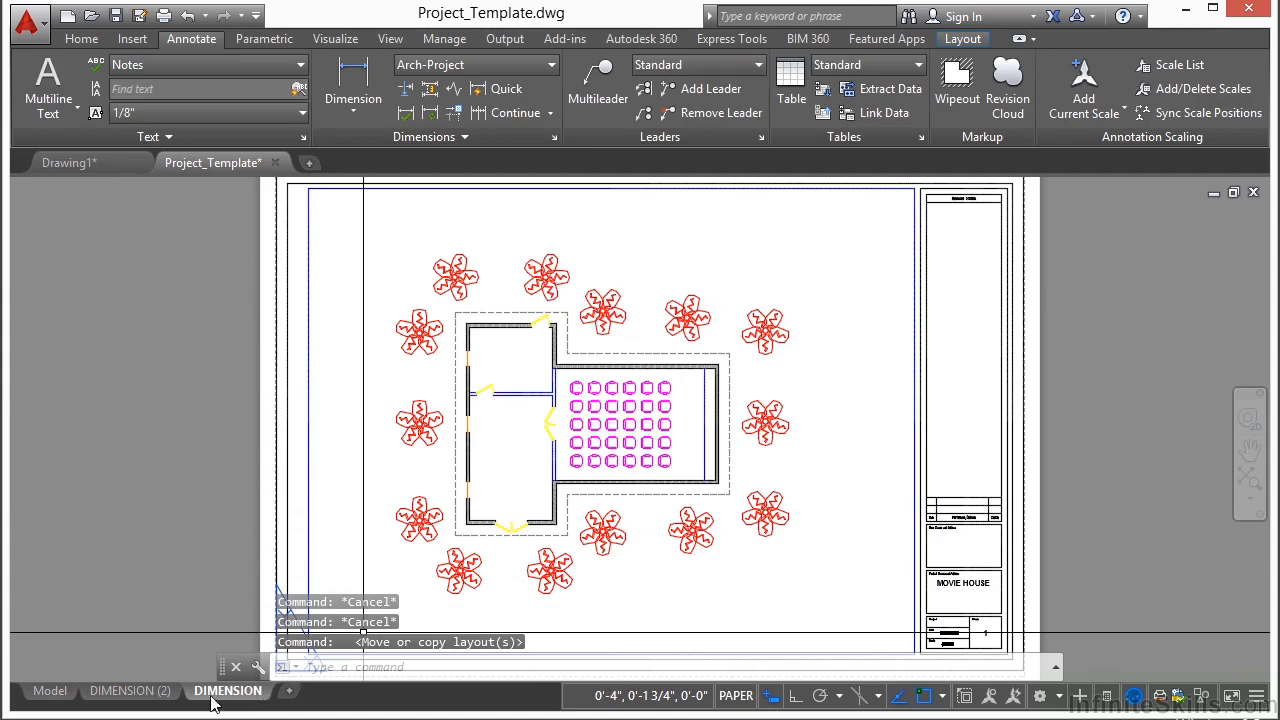
# Step: Rename the copied layout as OVERALL
pyautogui.click(130, 691)
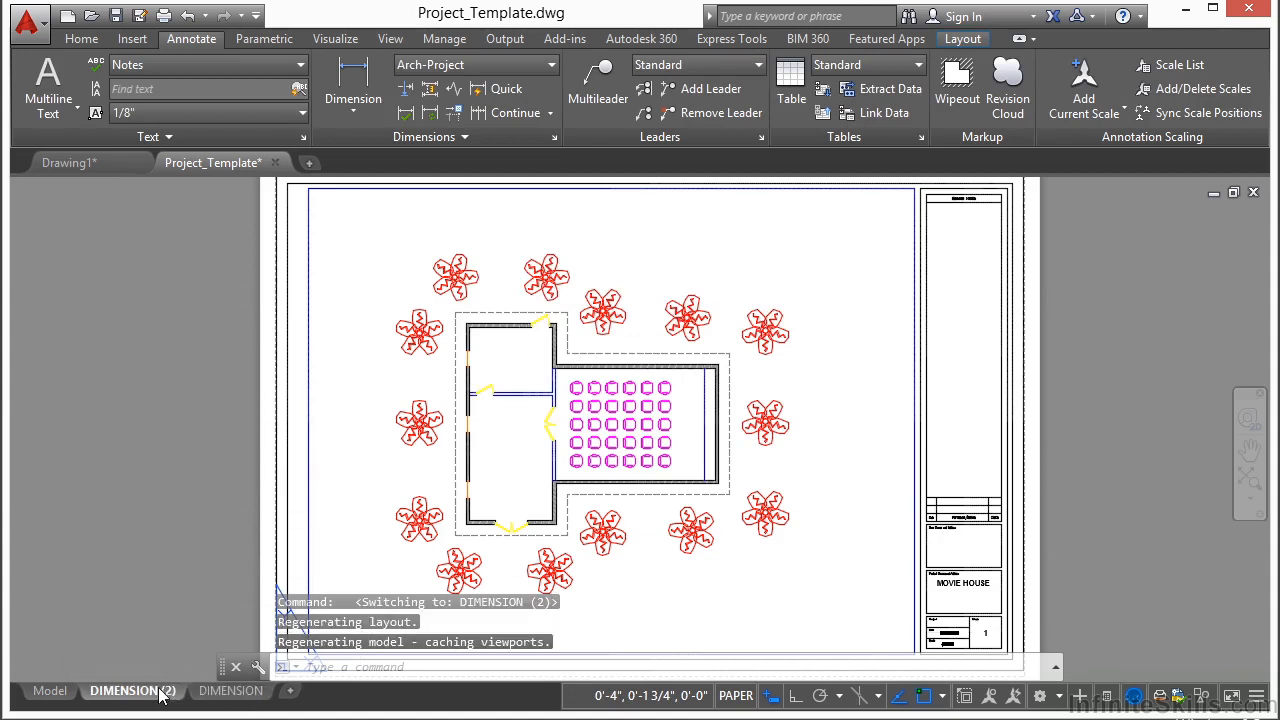
pyautogui.rightClick(154, 697)
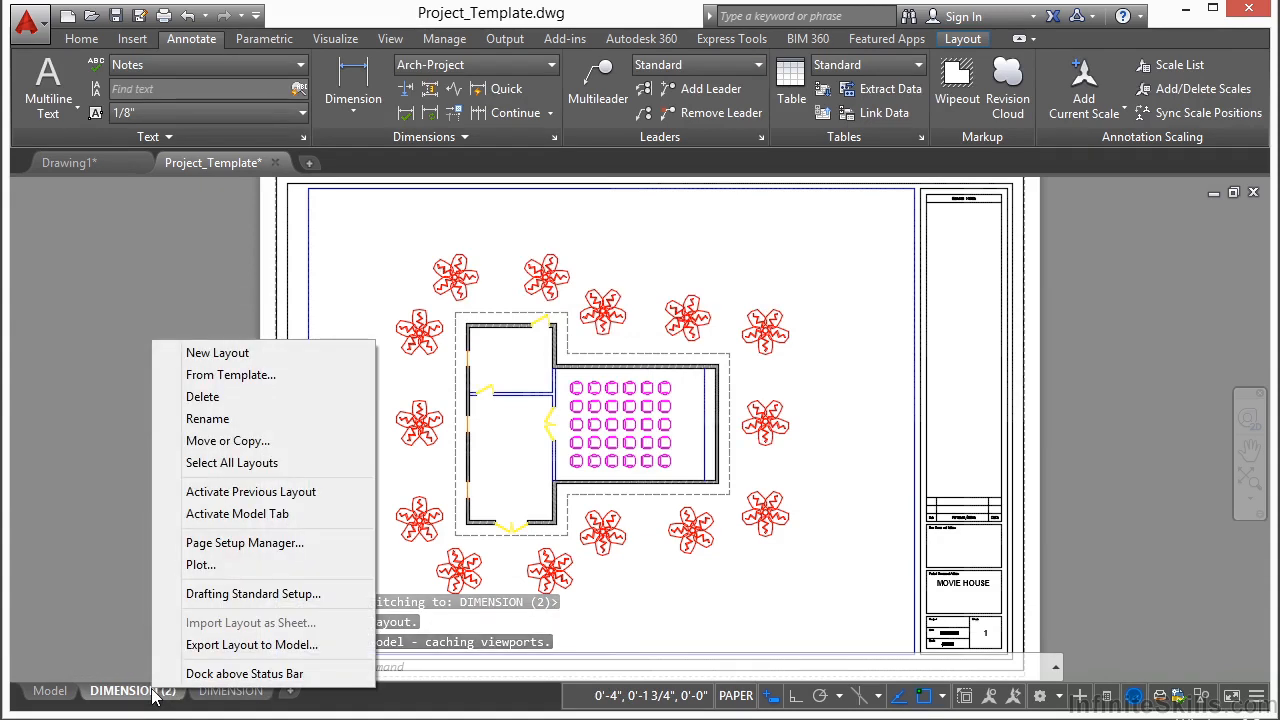
pyautogui.click(219, 418)
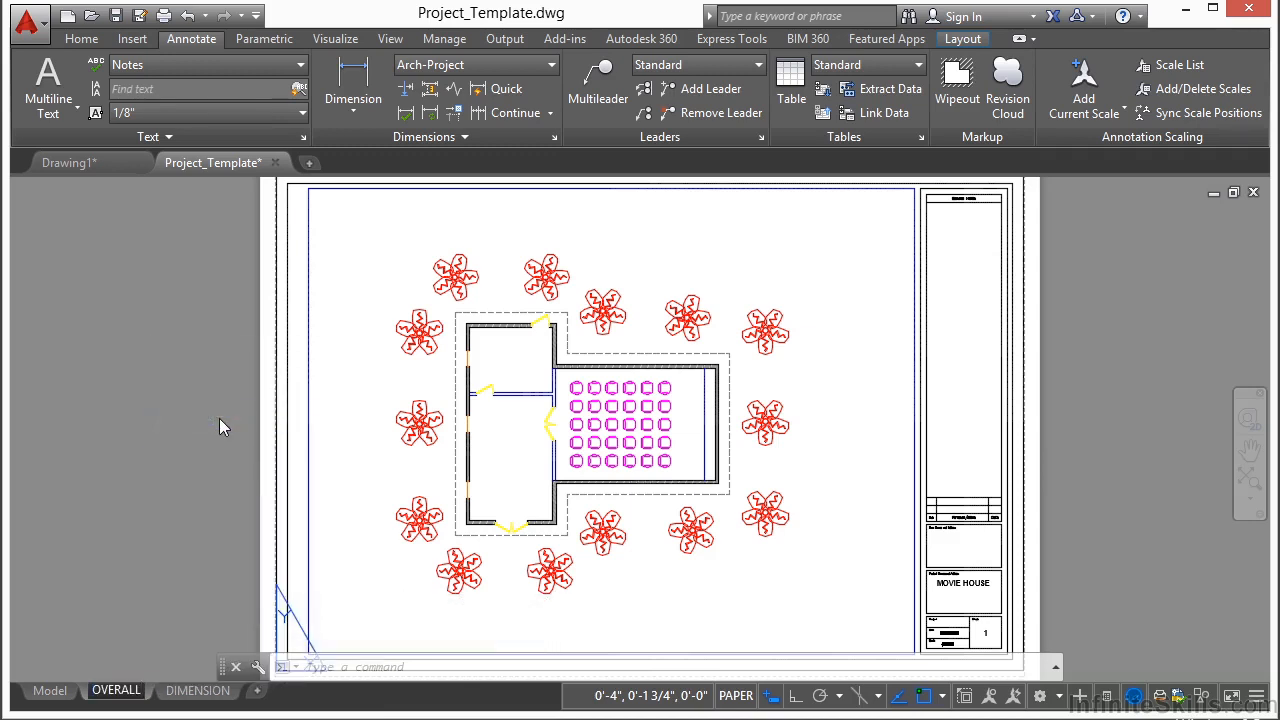
pyautogui.click(712, 598)
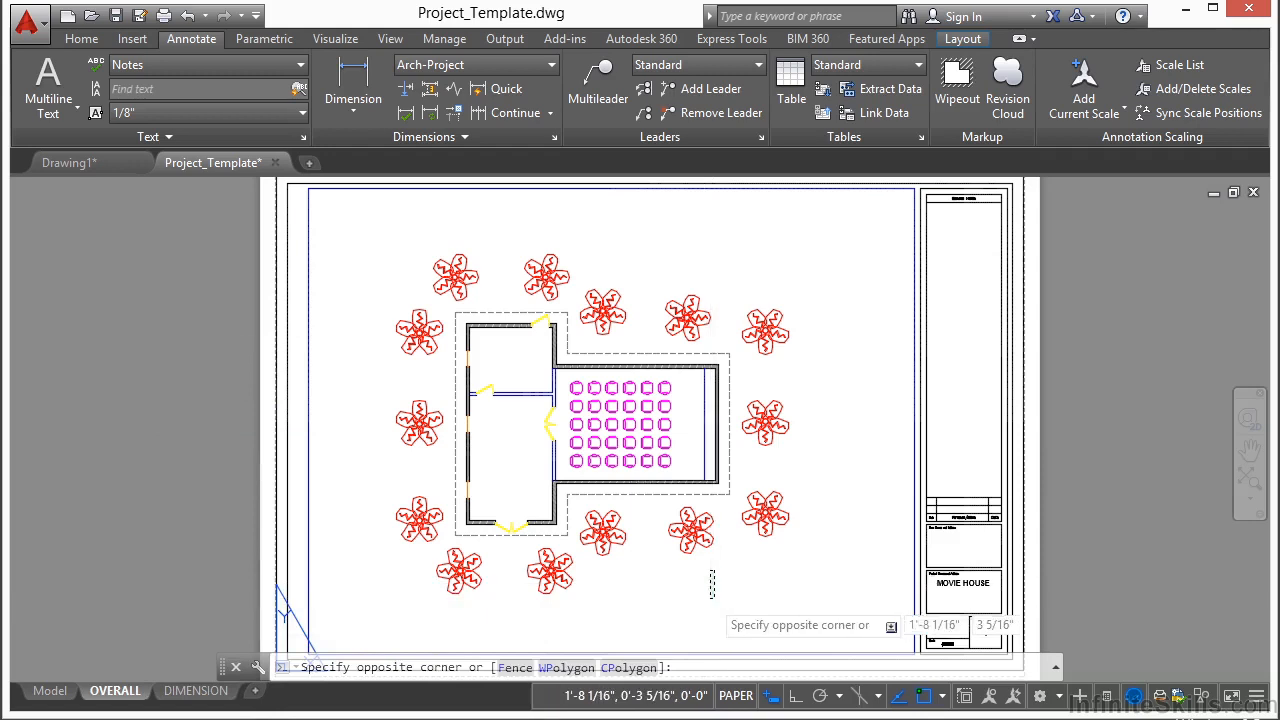
pyautogui.press('Escape')
# Step: Add OVERALL as a second line under MOVIE HOUSE in the OVERALL layout's title block
pyautogui.click(196, 691)
pyautogui.click(115, 691)
pyautogui.scroll(6, 823, 500)
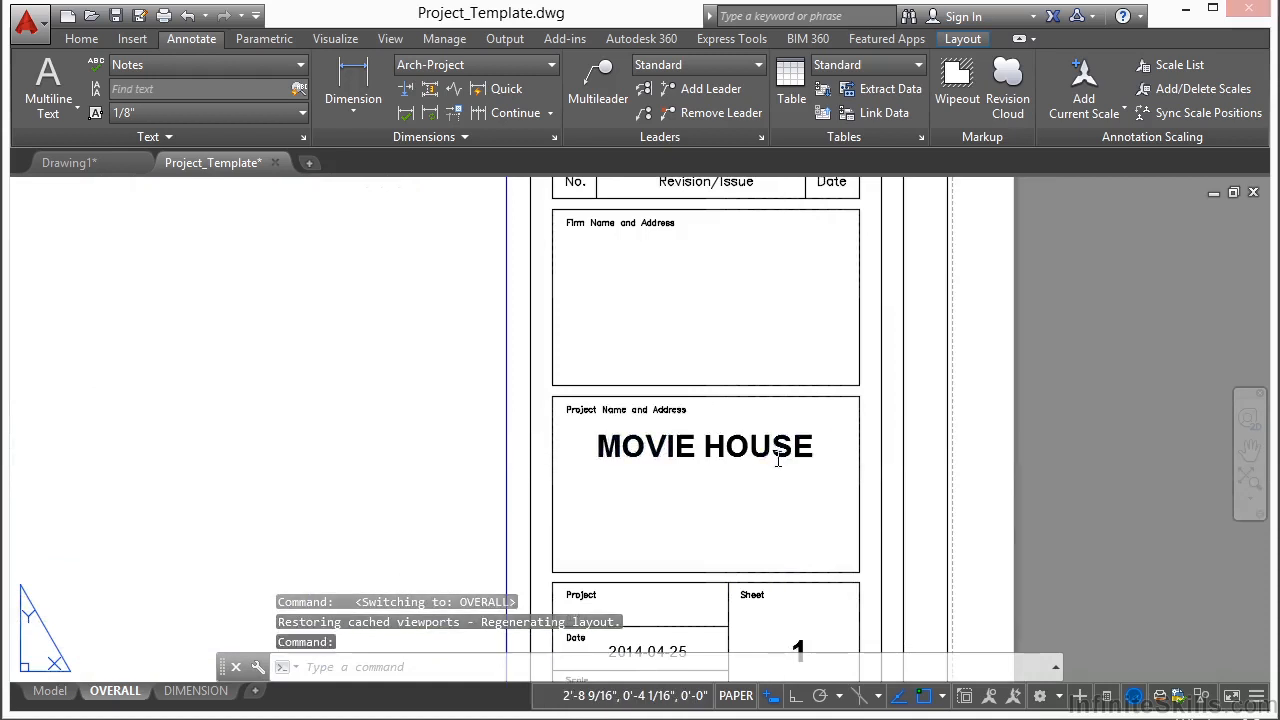
pyautogui.doubleClick(776, 448)
pyautogui.press('Return')
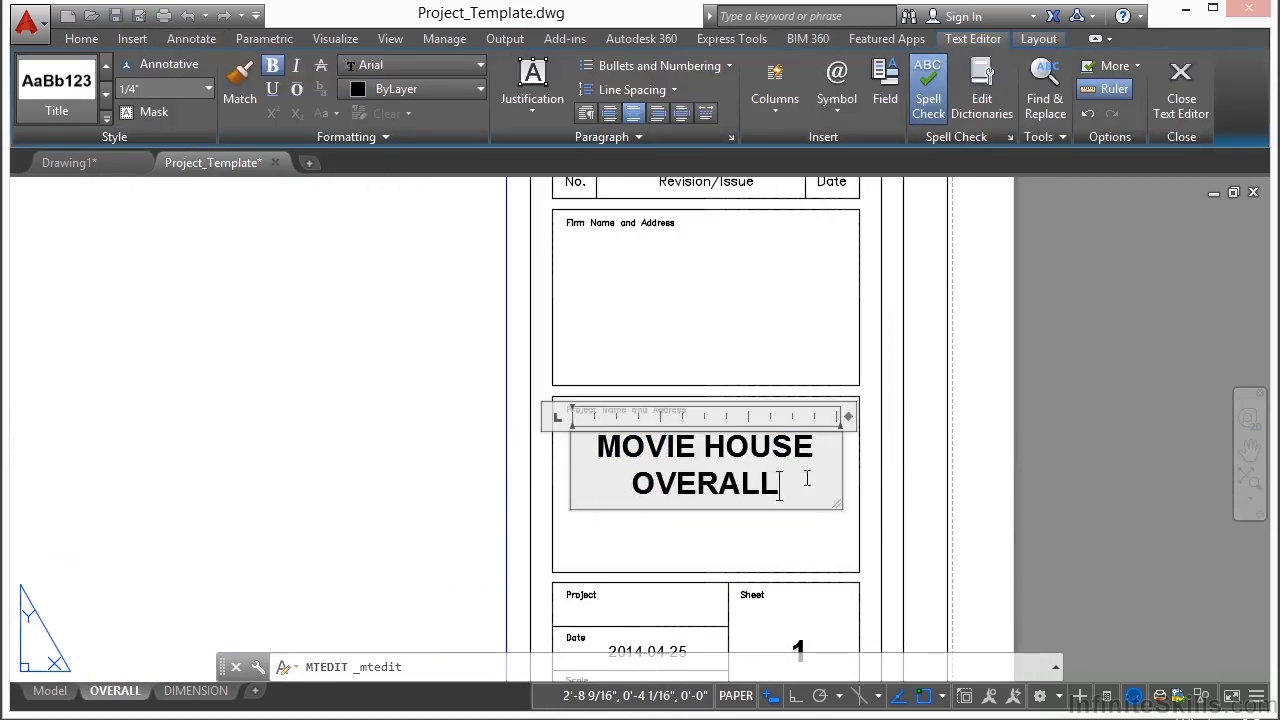
pyautogui.click(840, 562)
# Step: Freeze the Footing layer inside the OVERALL layout's viewport by picking the dashed footing outline, and return to paper space
pyautogui.moveTo(794, 643); pyautogui.dragTo(780, 497, button='middle')
pyautogui.scroll(-5, 835, 517)
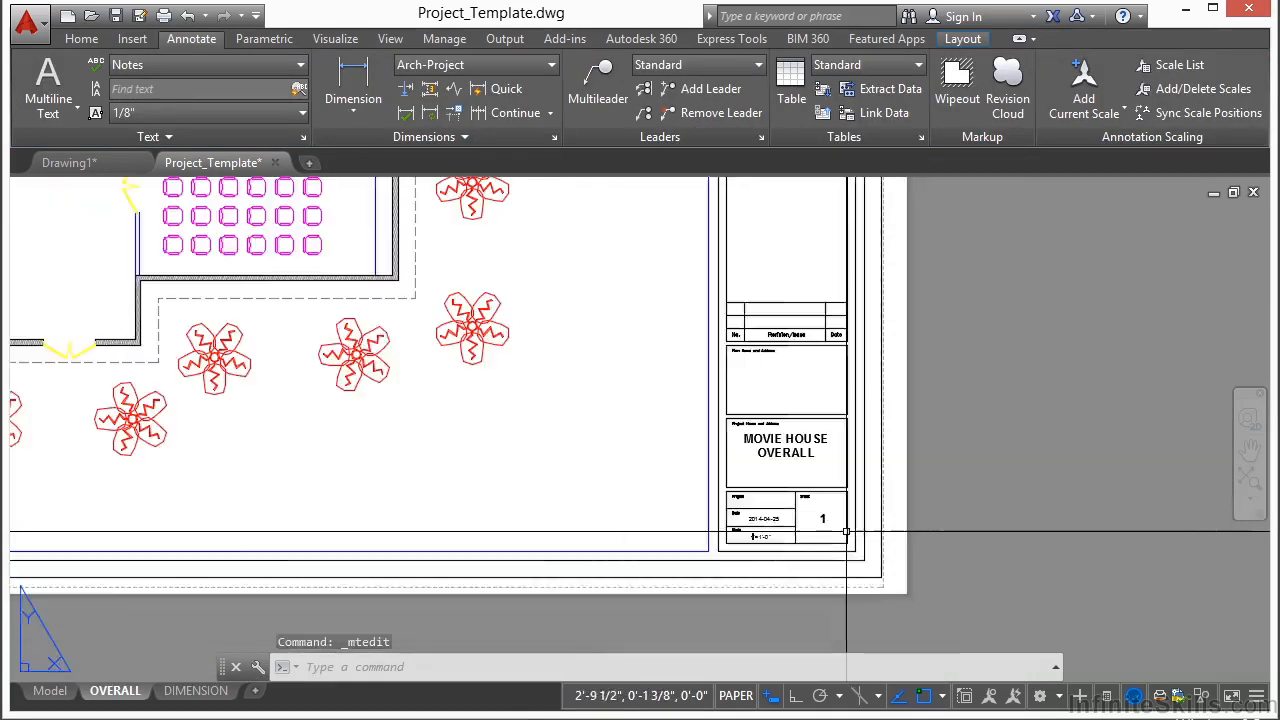
pyautogui.moveTo(541, 408); pyautogui.dragTo(689, 450, button='middle')
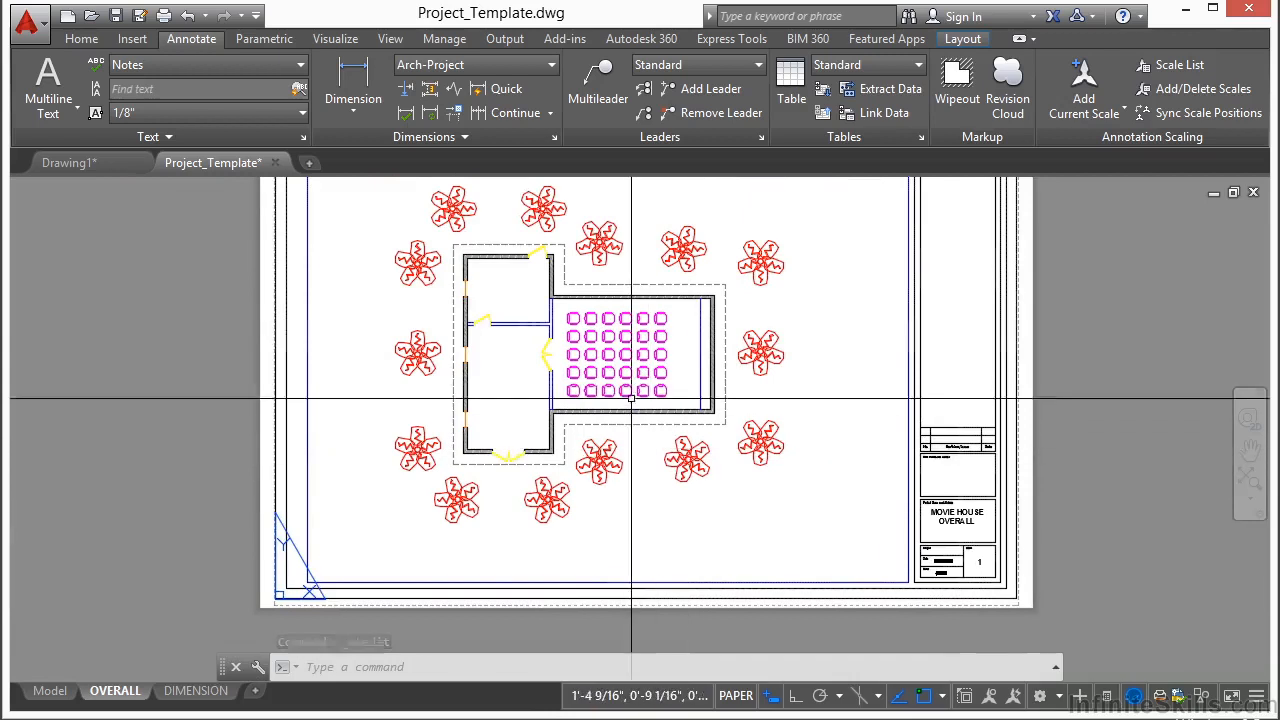
pyautogui.doubleClick(362, 395)
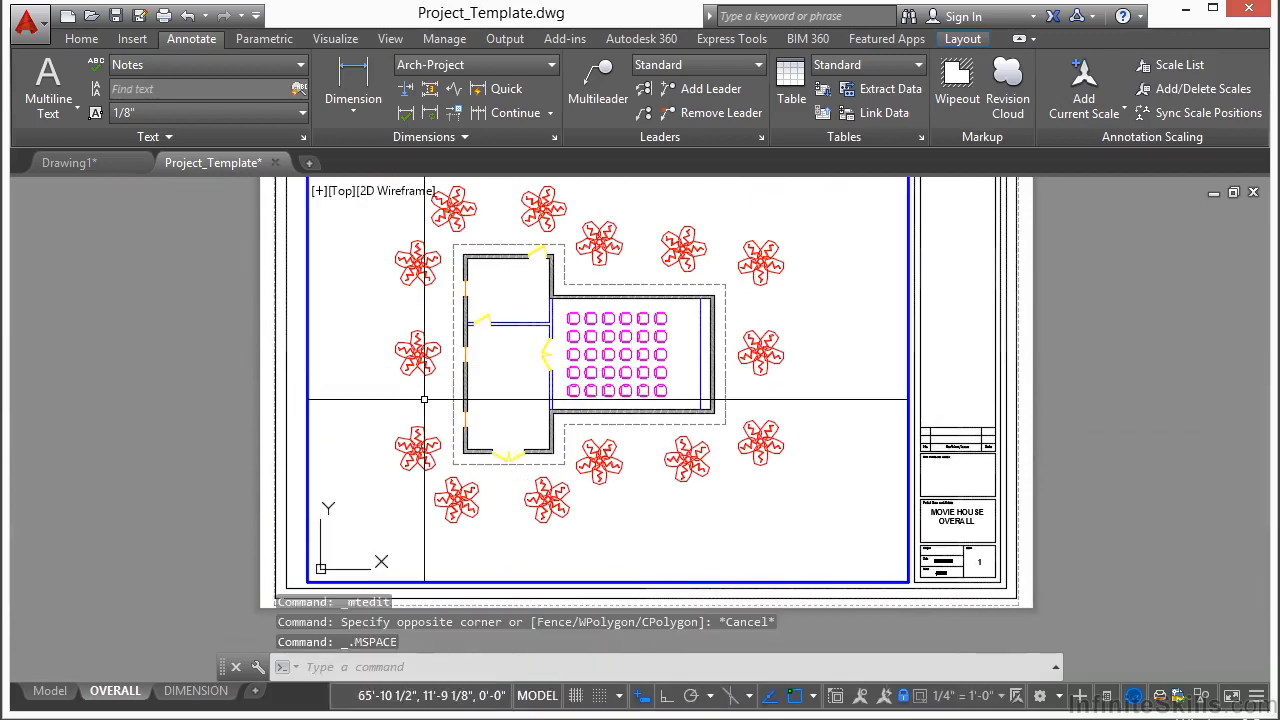
pyautogui.click(80, 40)
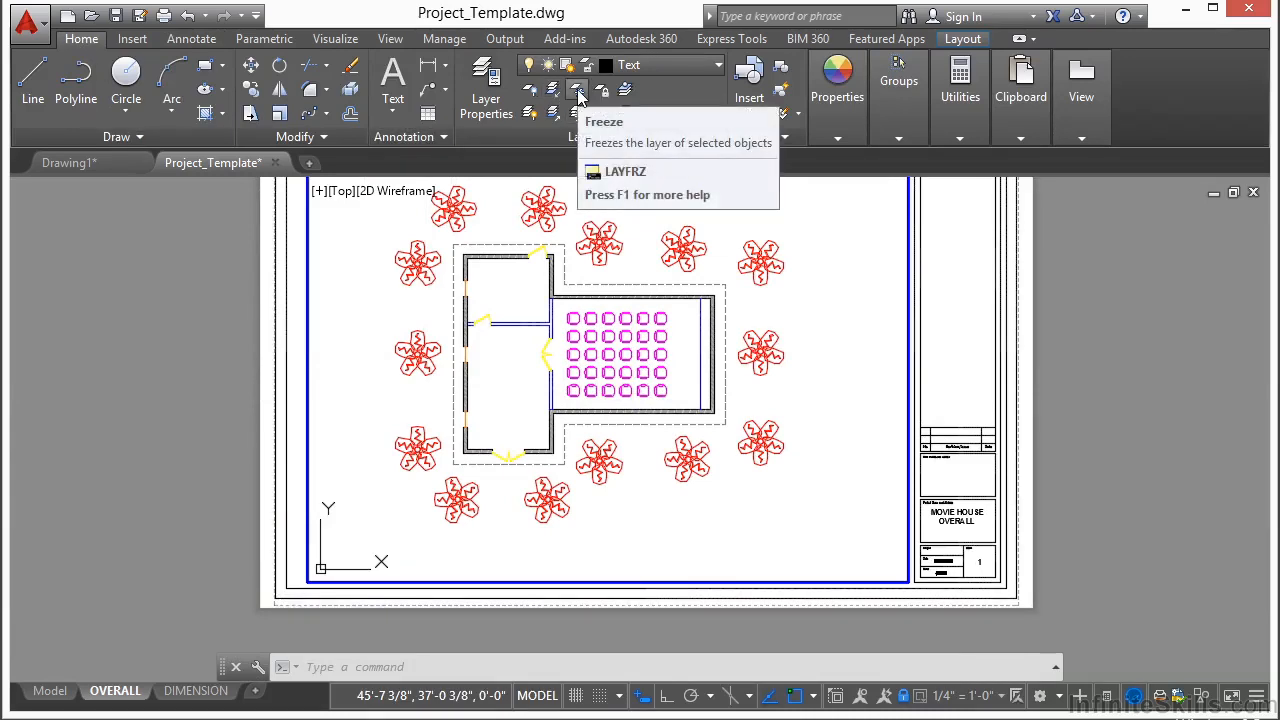
pyautogui.click(578, 92)
pyautogui.click(493, 242)
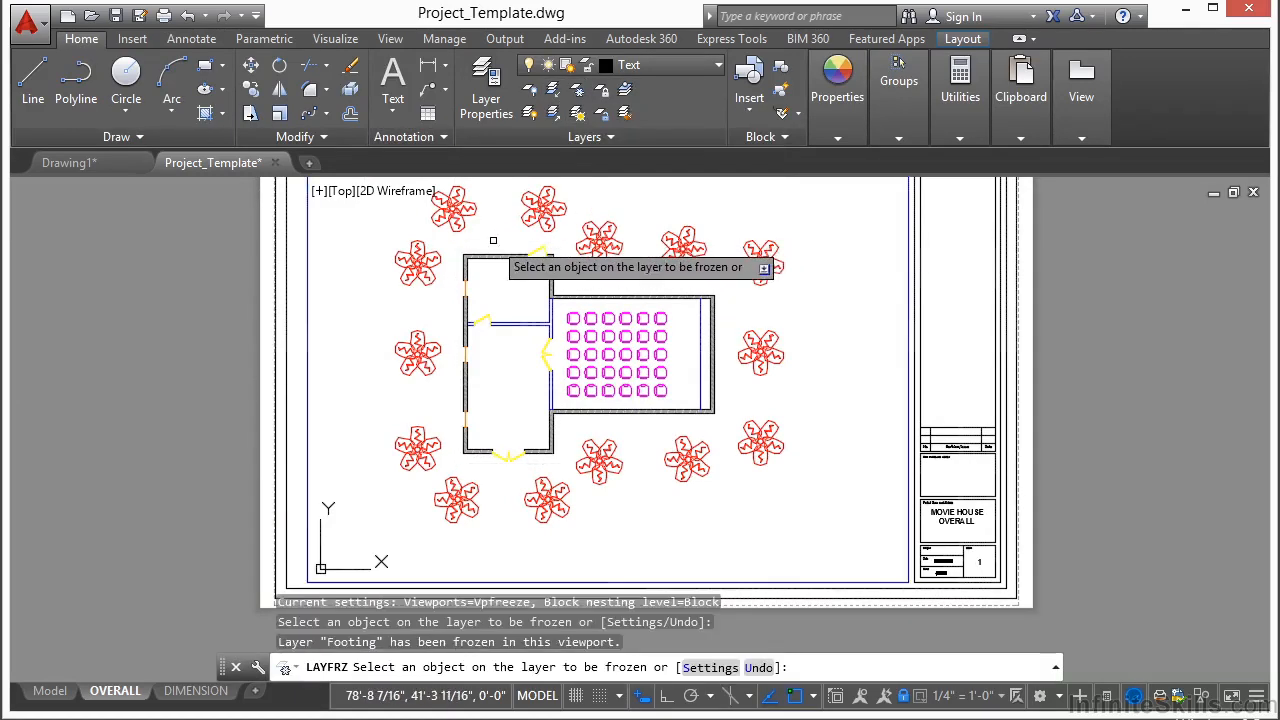
pyautogui.press('Return')
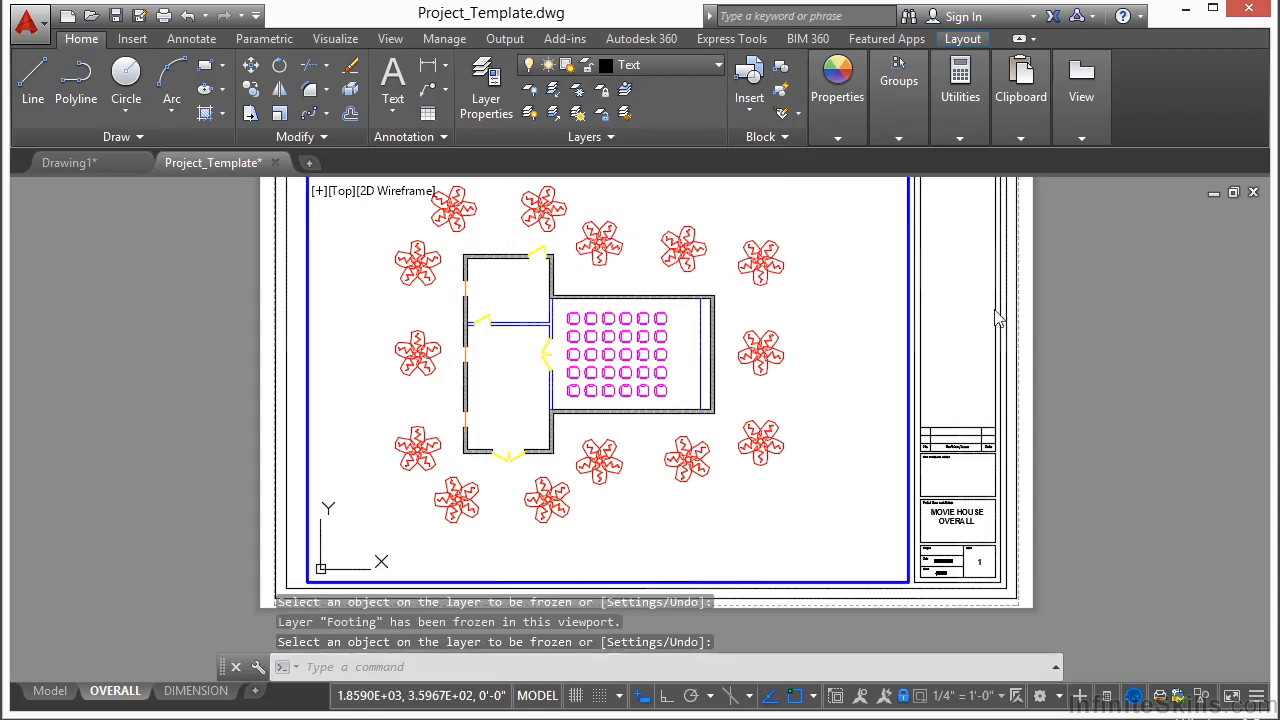
pyautogui.doubleClick(1111, 317)
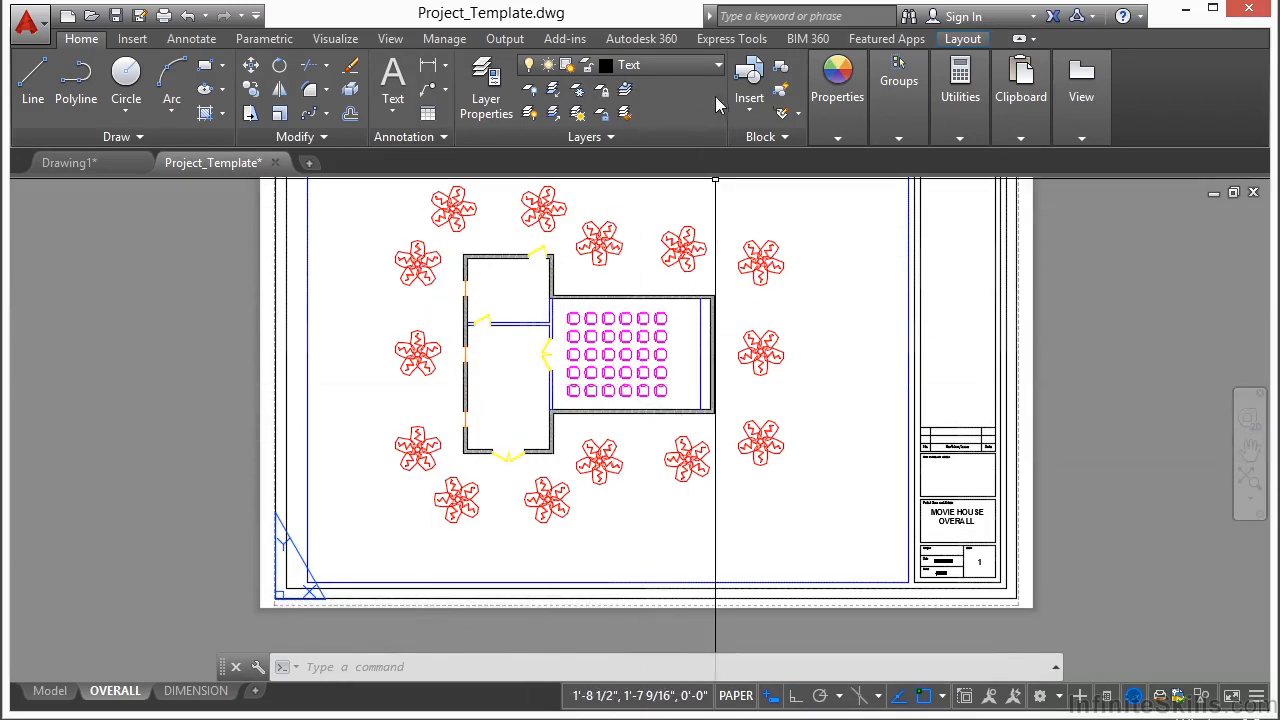
# Step: Make Dimension the current layer
pyautogui.click(718, 68)
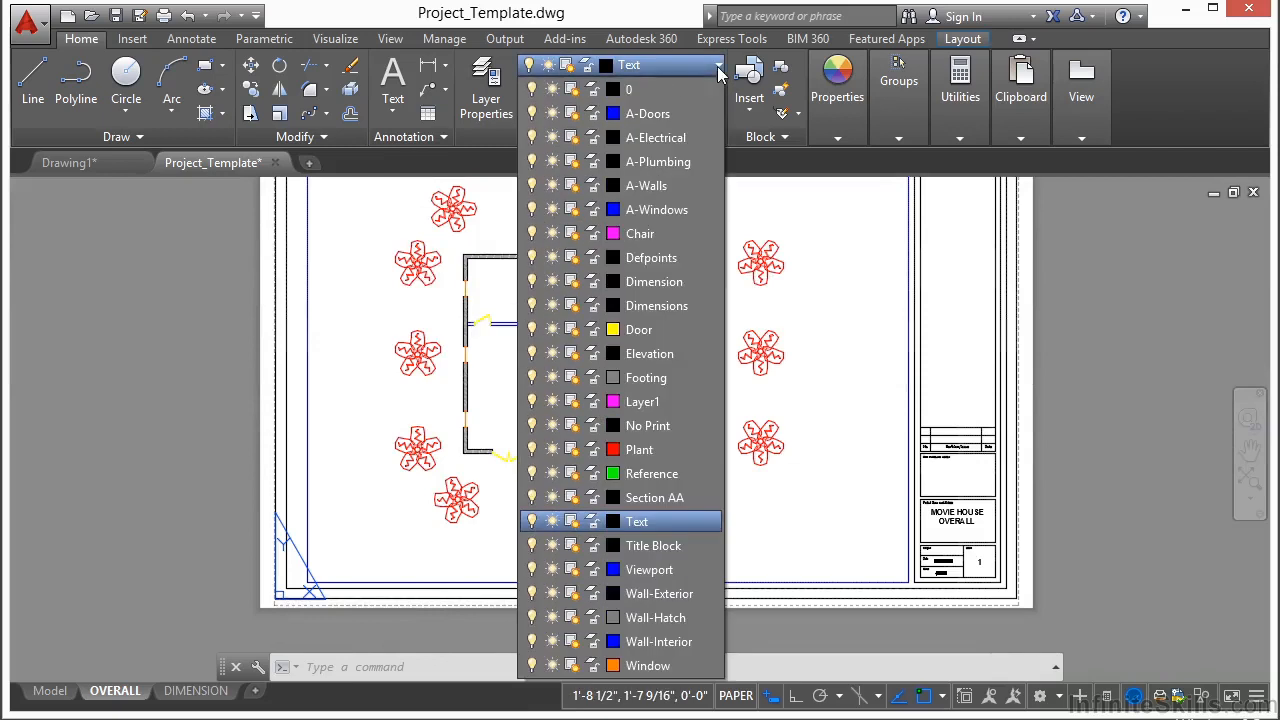
pyautogui.click(660, 289)
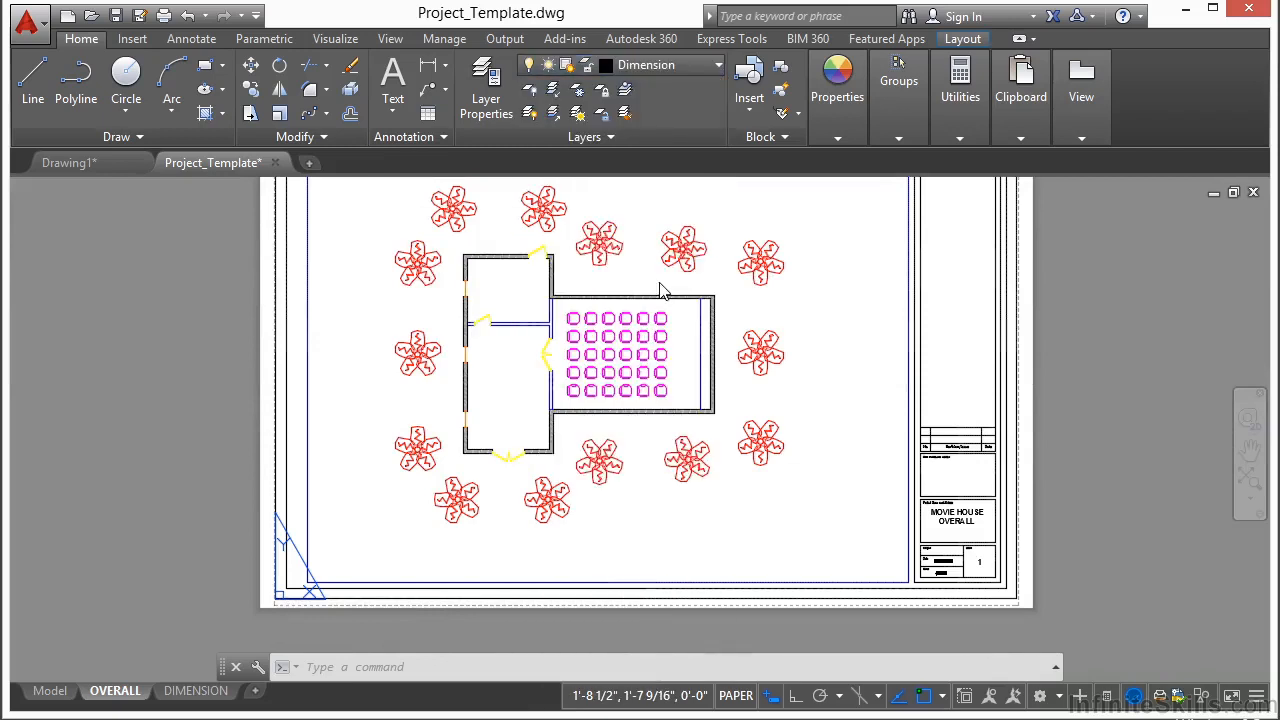
# Step: Choose Arch-Project as the current dimension style
pyautogui.click(186, 40)
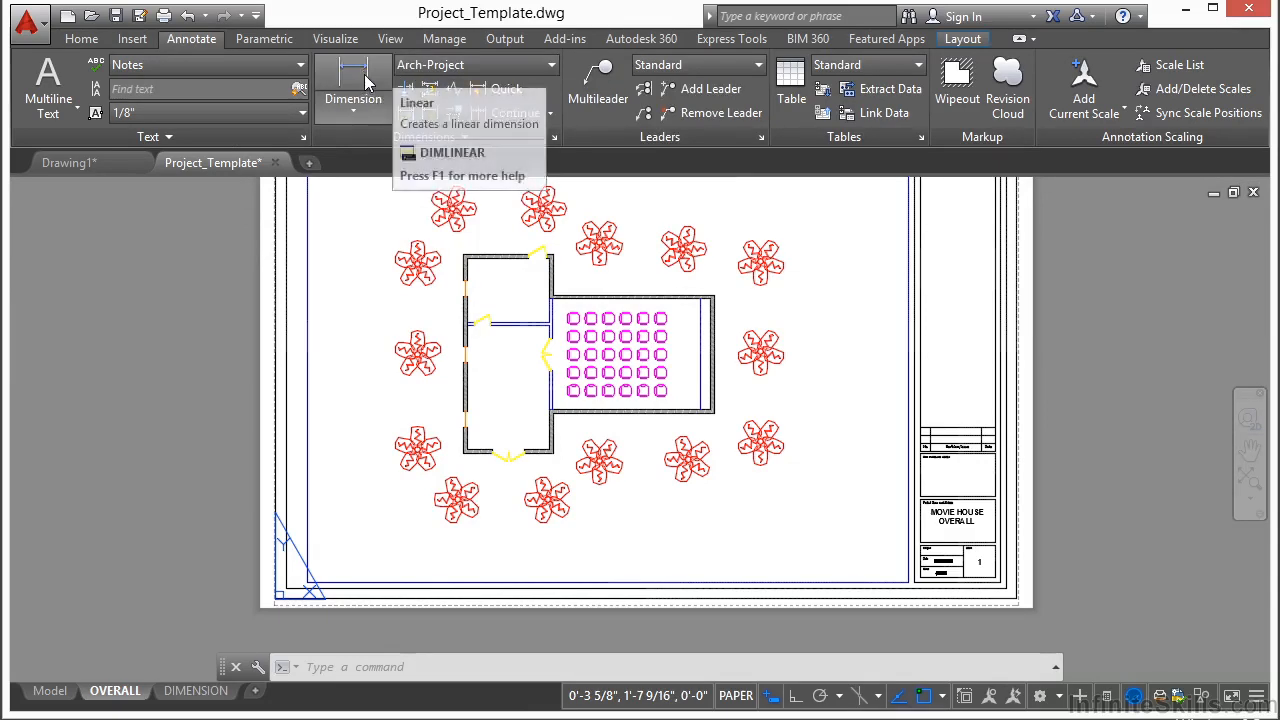
pyautogui.click(467, 66)
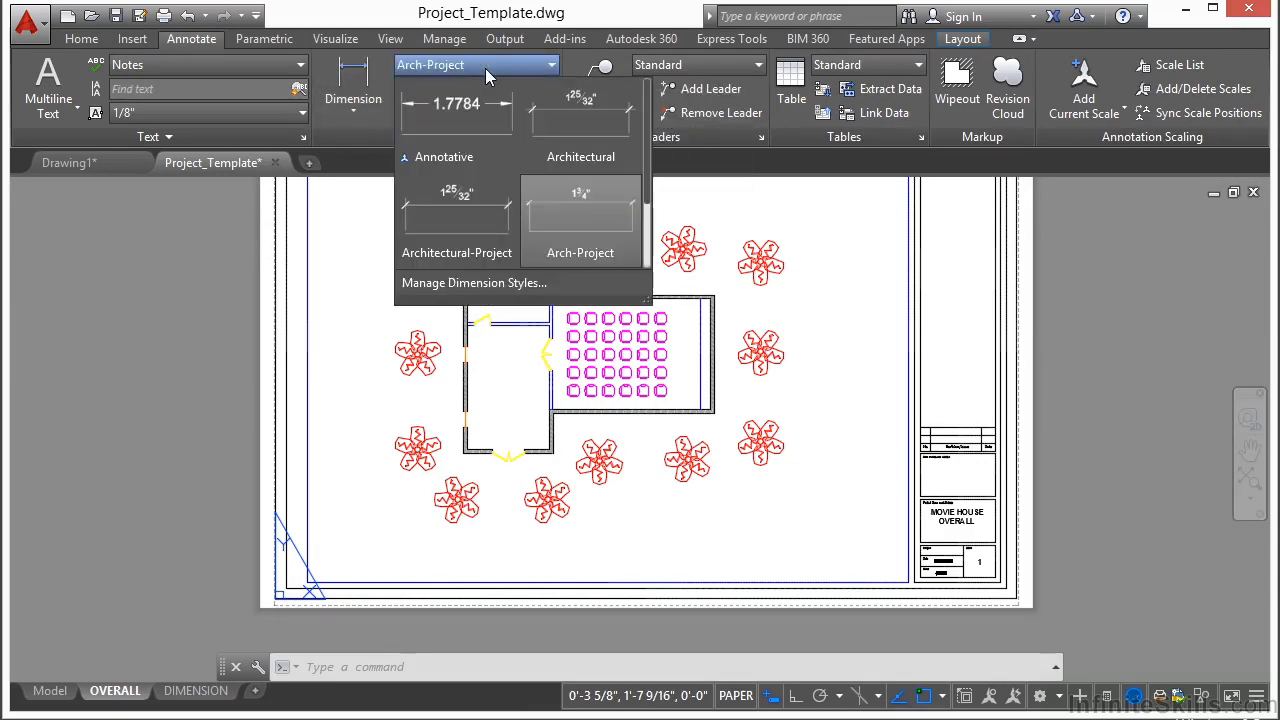
pyautogui.click(585, 220)
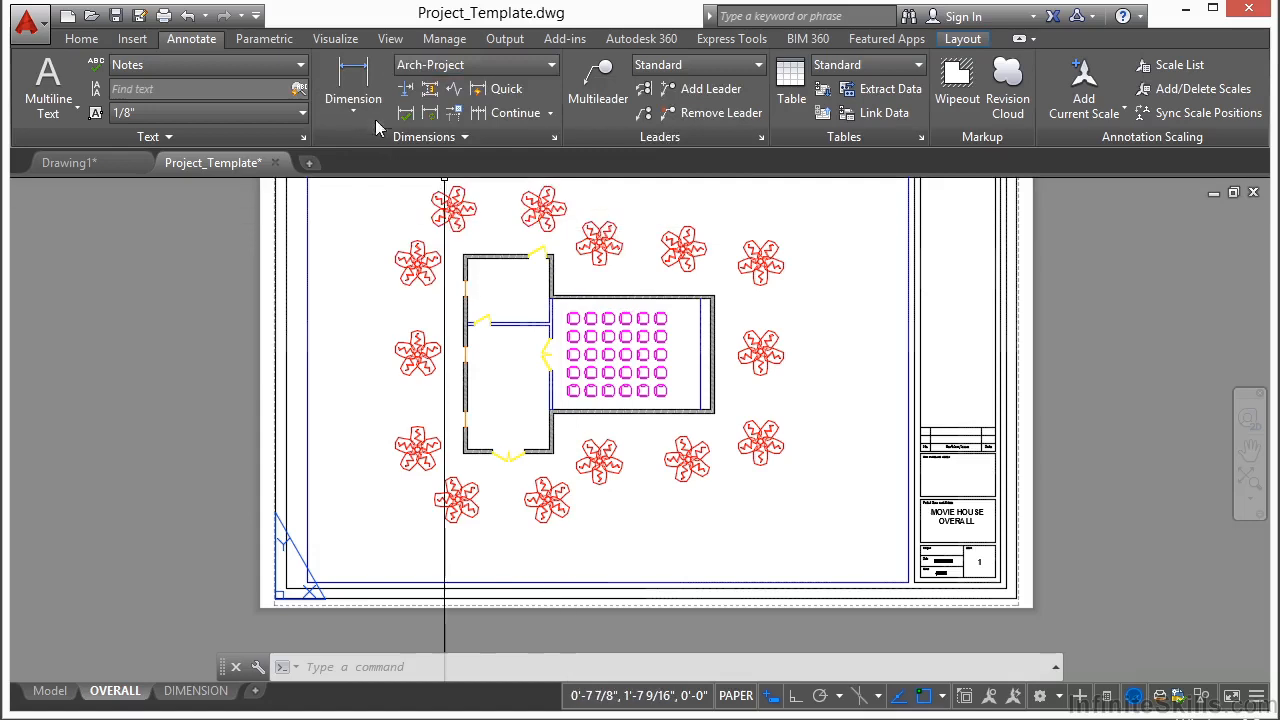
# Step: Add a vertical linear dimension along the full outer left wall of the building, placed just outside the wall
pyautogui.click(356, 85)
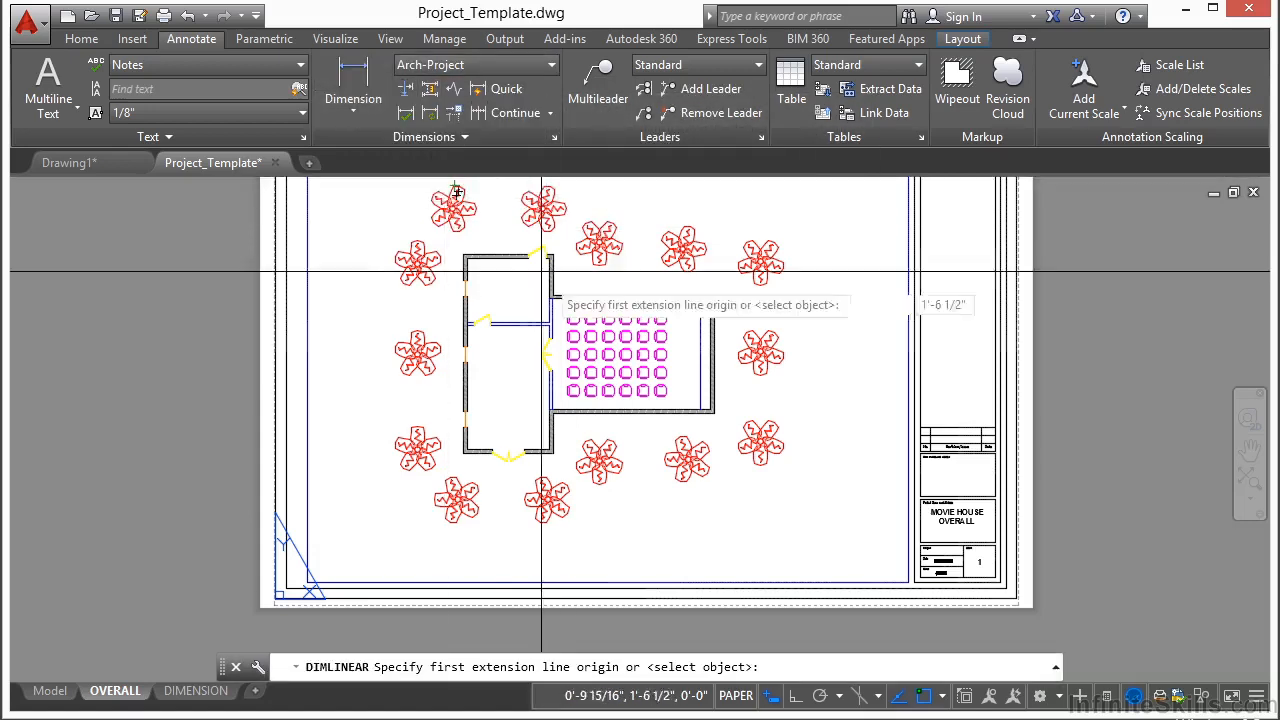
pyautogui.scroll(8, 464, 256)
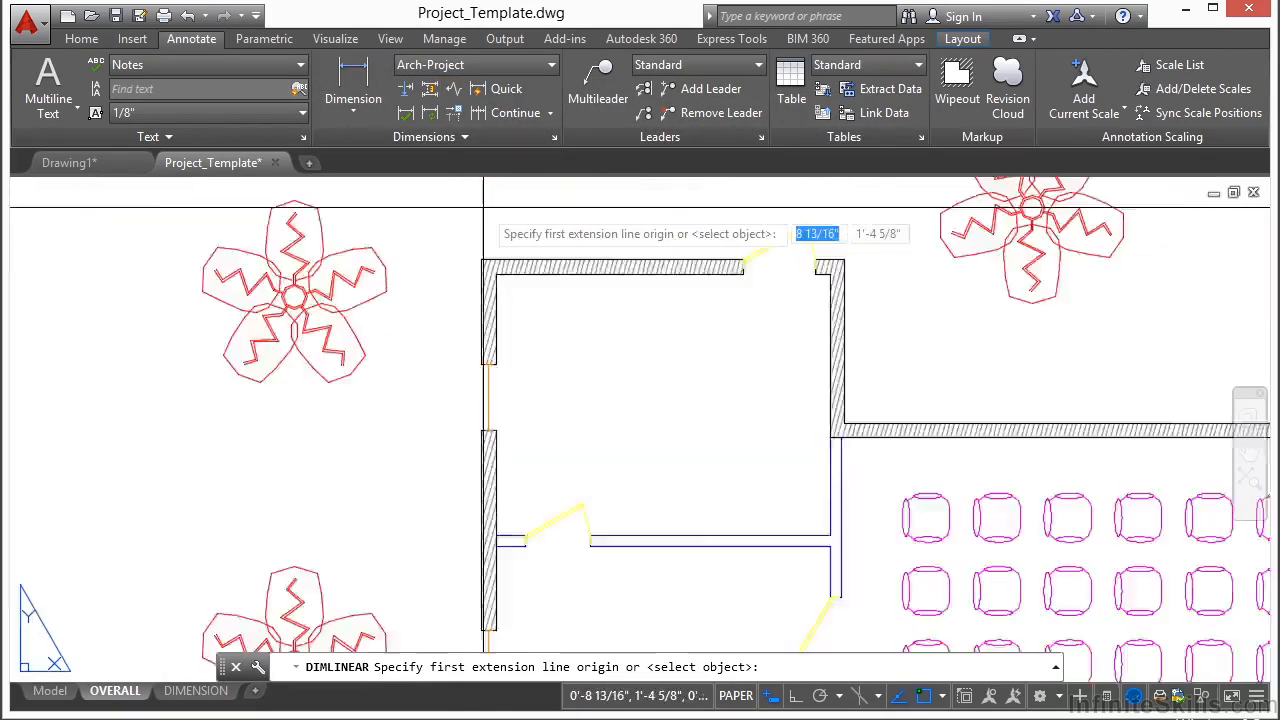
pyautogui.click(467, 374)
pyautogui.scroll(-8, 467, 374)
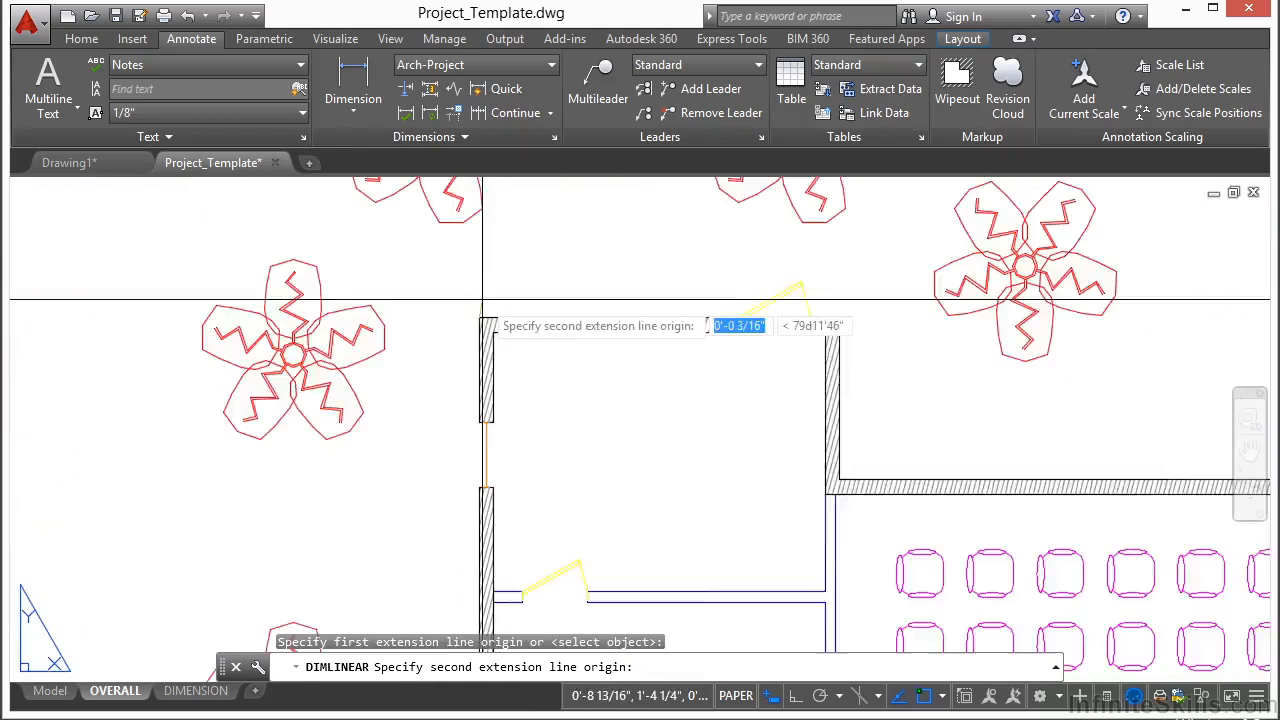
pyautogui.scroll(8, 515, 511)
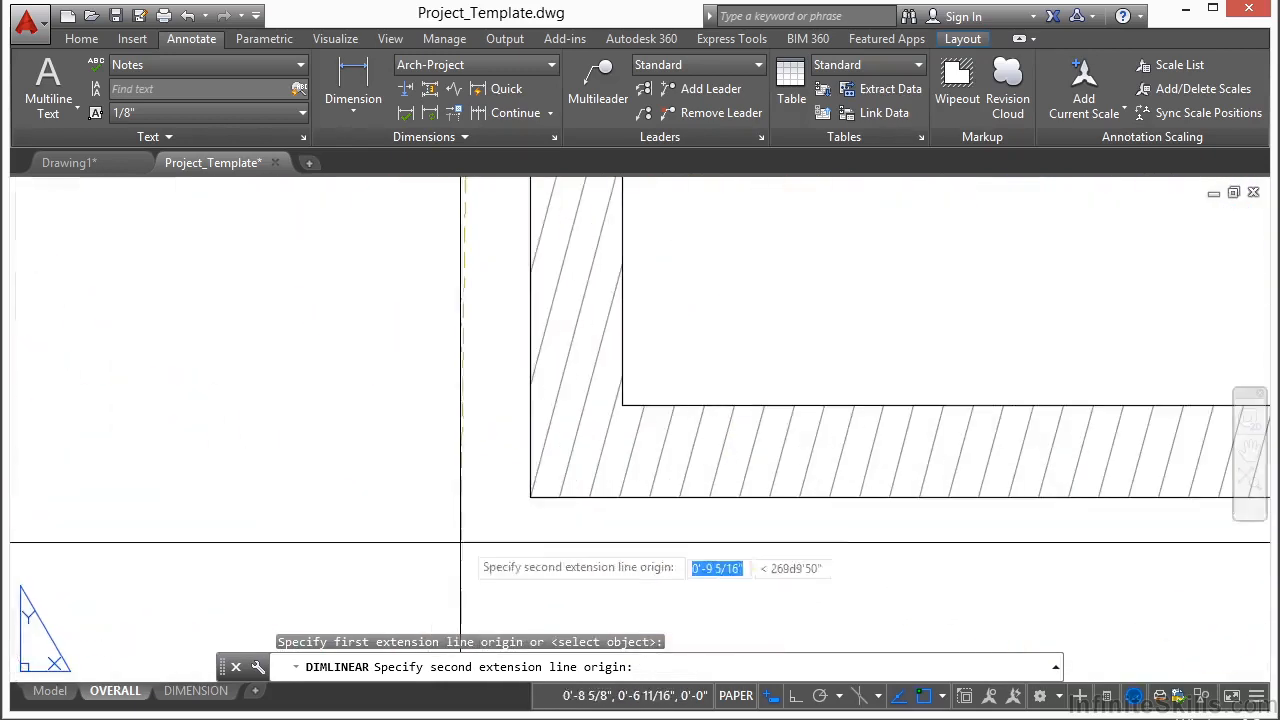
pyautogui.click(530, 498)
pyautogui.scroll(-7, 523, 491)
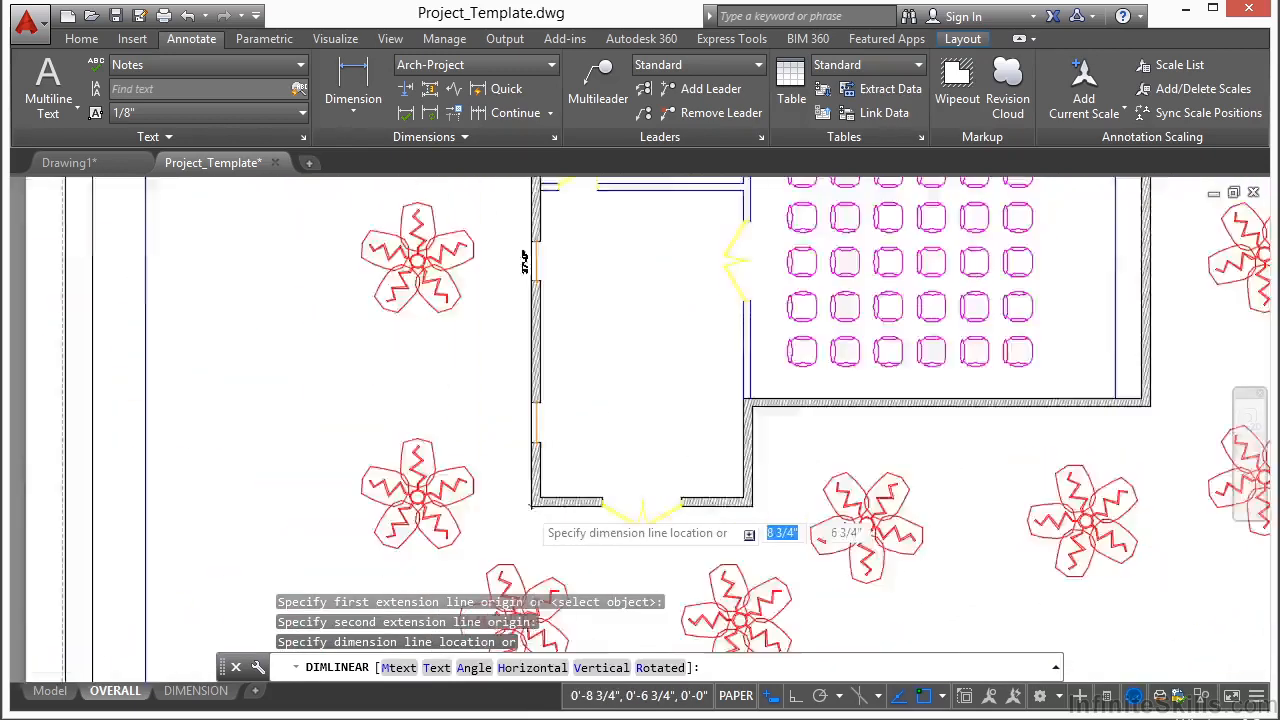
pyautogui.click(508, 401)
# Step: Add a horizontal linear dimension across the upper wall of the building's left wing, from outer corner to outer corner
pyautogui.click(353, 88)
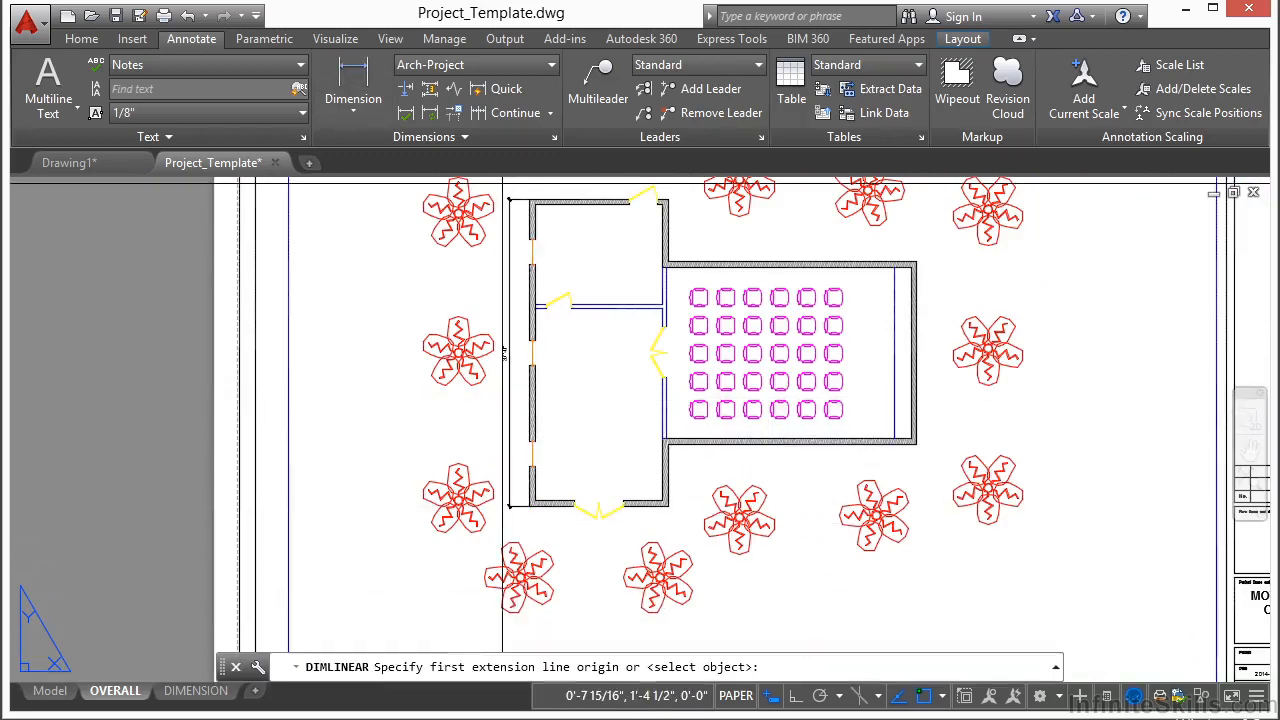
pyautogui.scroll(8, 383, 356)
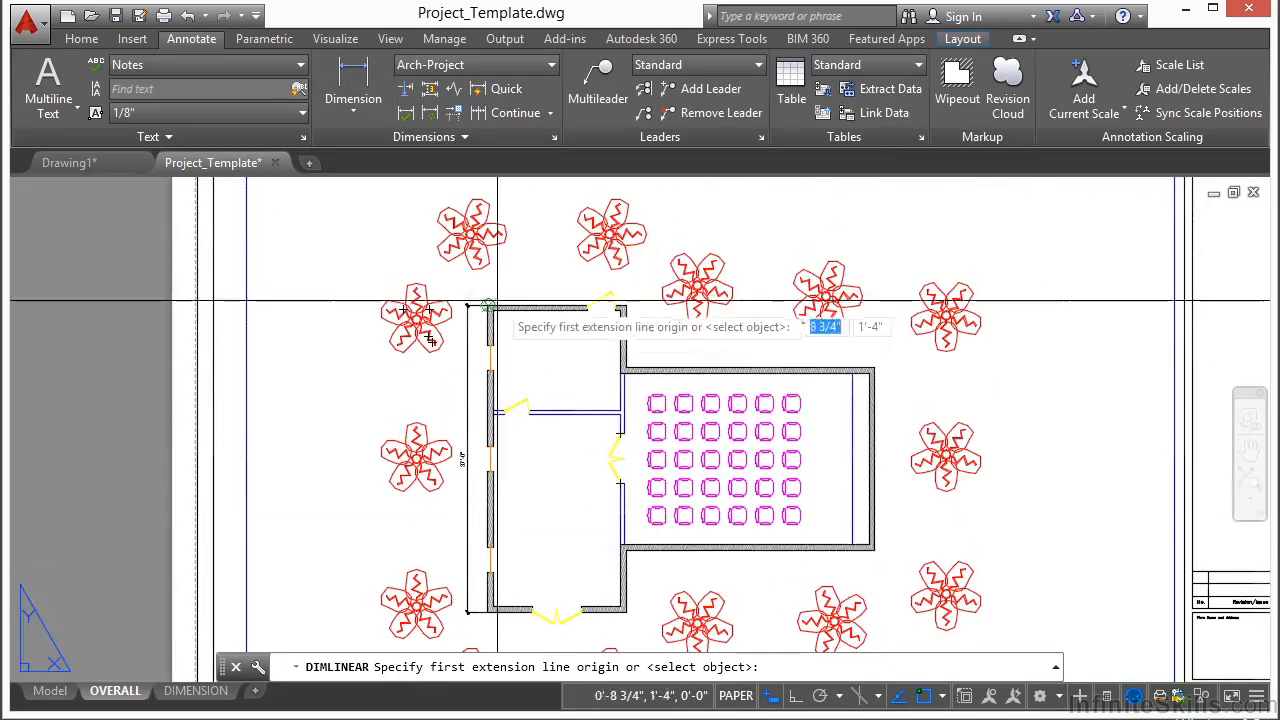
pyautogui.scroll(1, 431, 324)
pyautogui.click(355, 372)
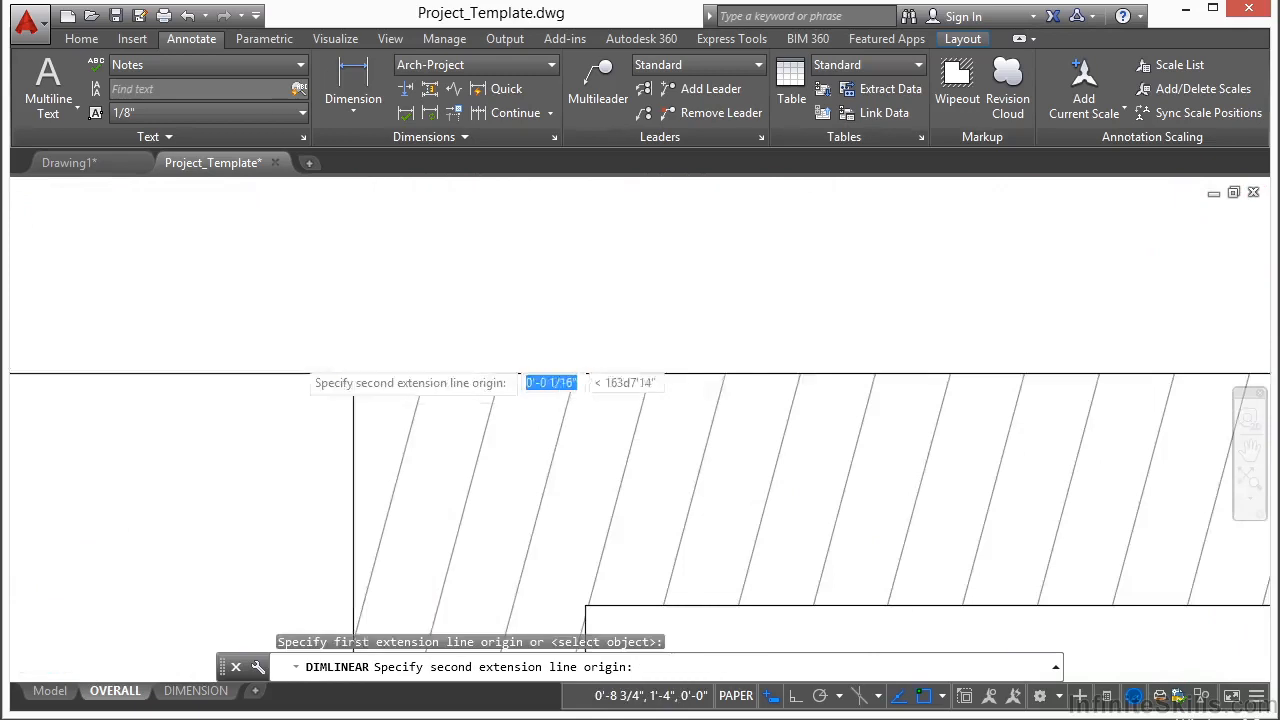
pyautogui.scroll(-3, 295, 358)
pyautogui.scroll(-1, 401, 373)
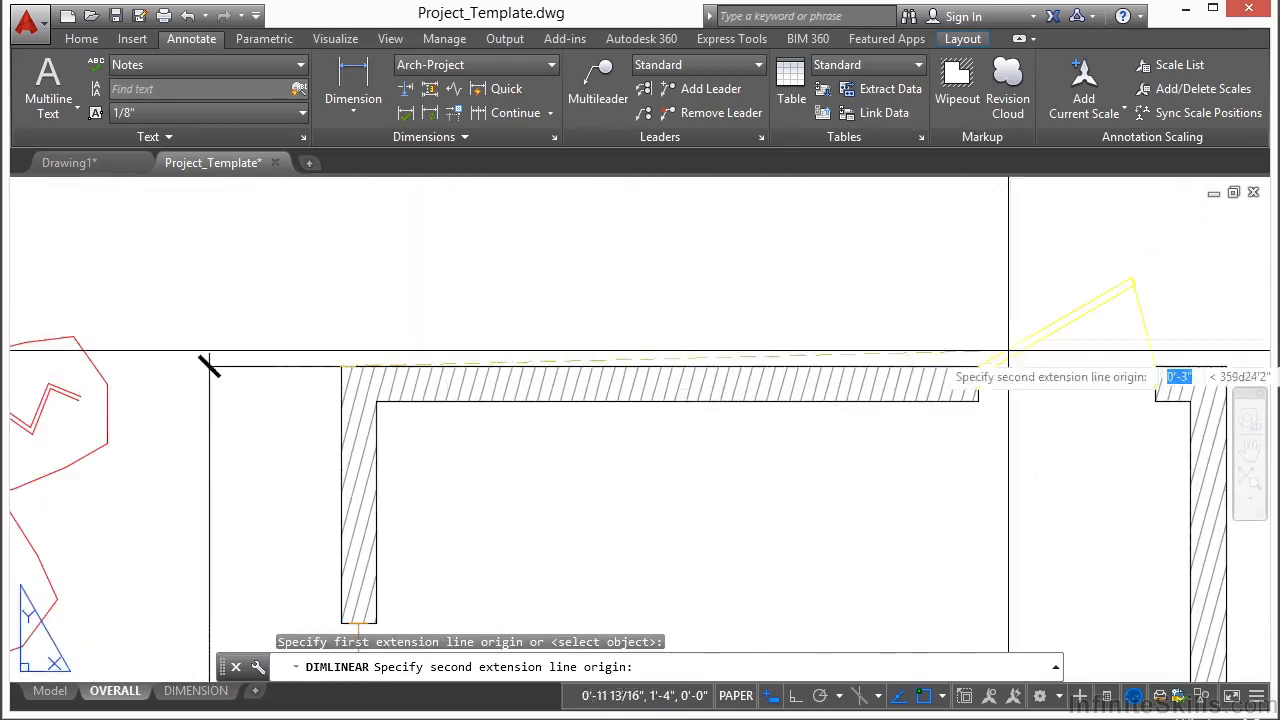
pyautogui.moveTo(960, 343); pyautogui.dragTo(510, 350, button='middle')
pyautogui.scroll(10, 805, 370)
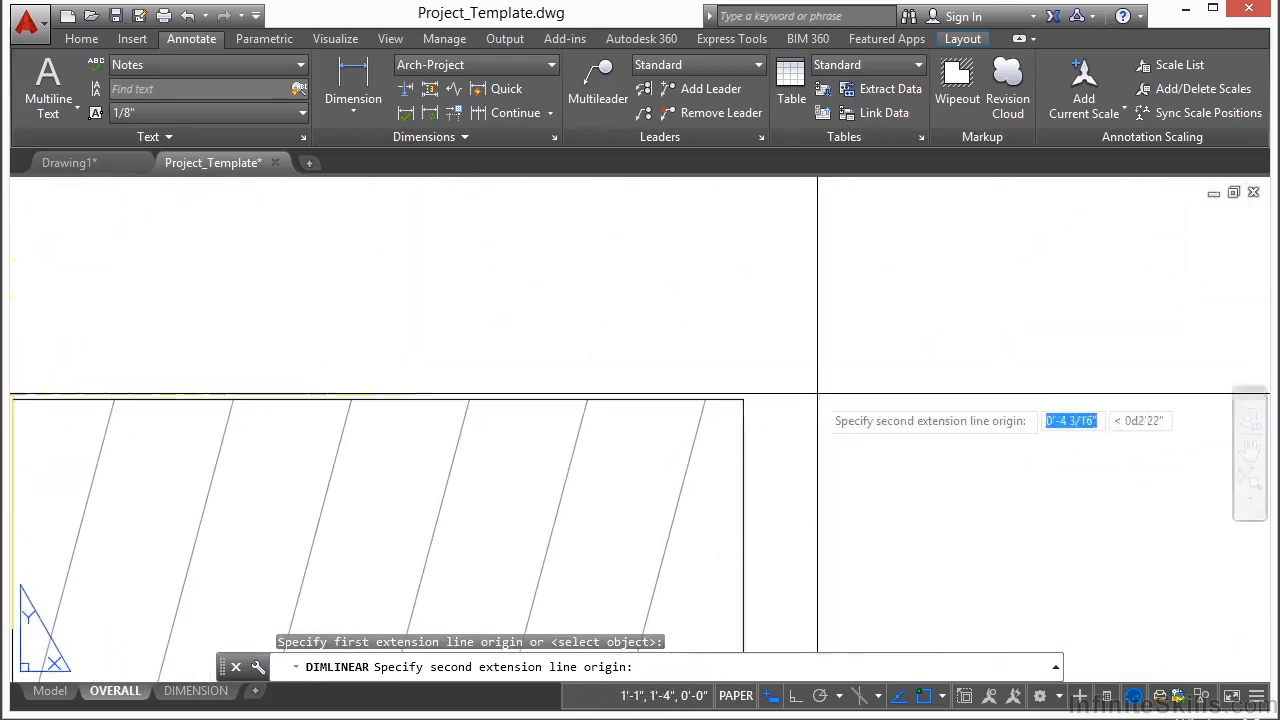
pyautogui.click(746, 397)
pyautogui.scroll(-8, 746, 397)
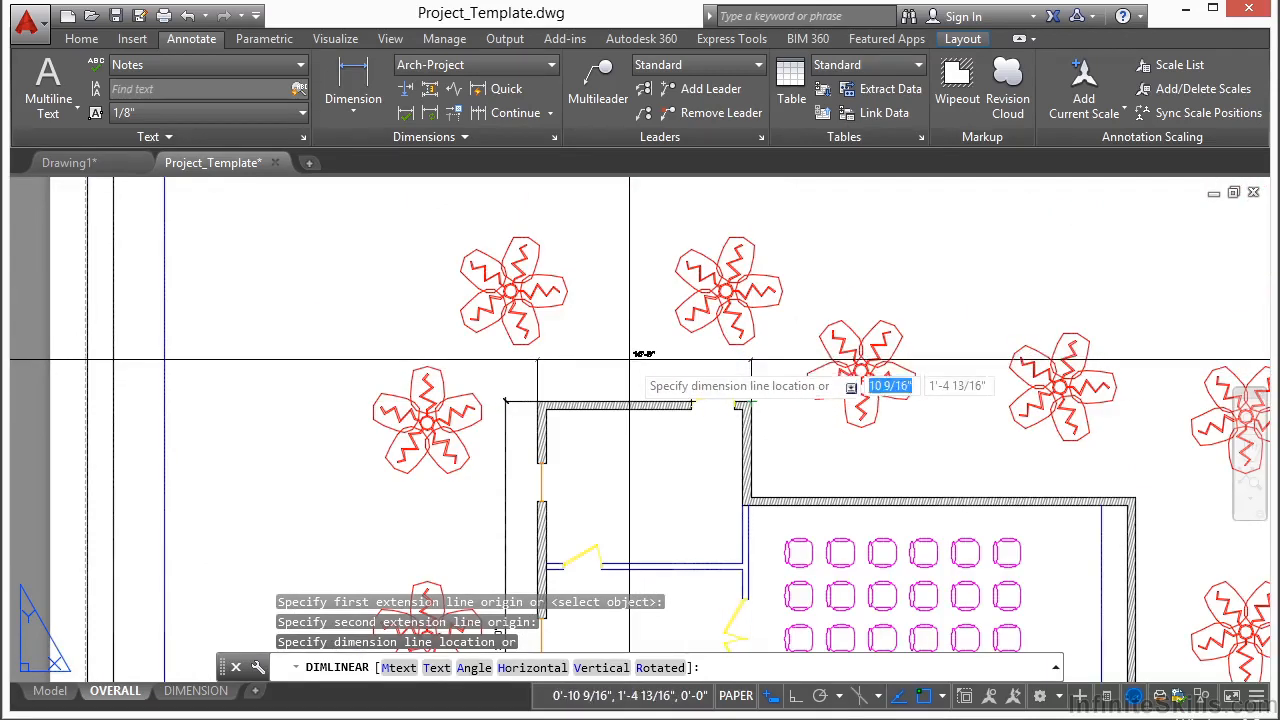
pyautogui.click(629, 352)
# Step: Continue the upper horizontal dimension to the seating hall's upper right outer corner, and end the command
pyautogui.scroll(-3, 399, 372)
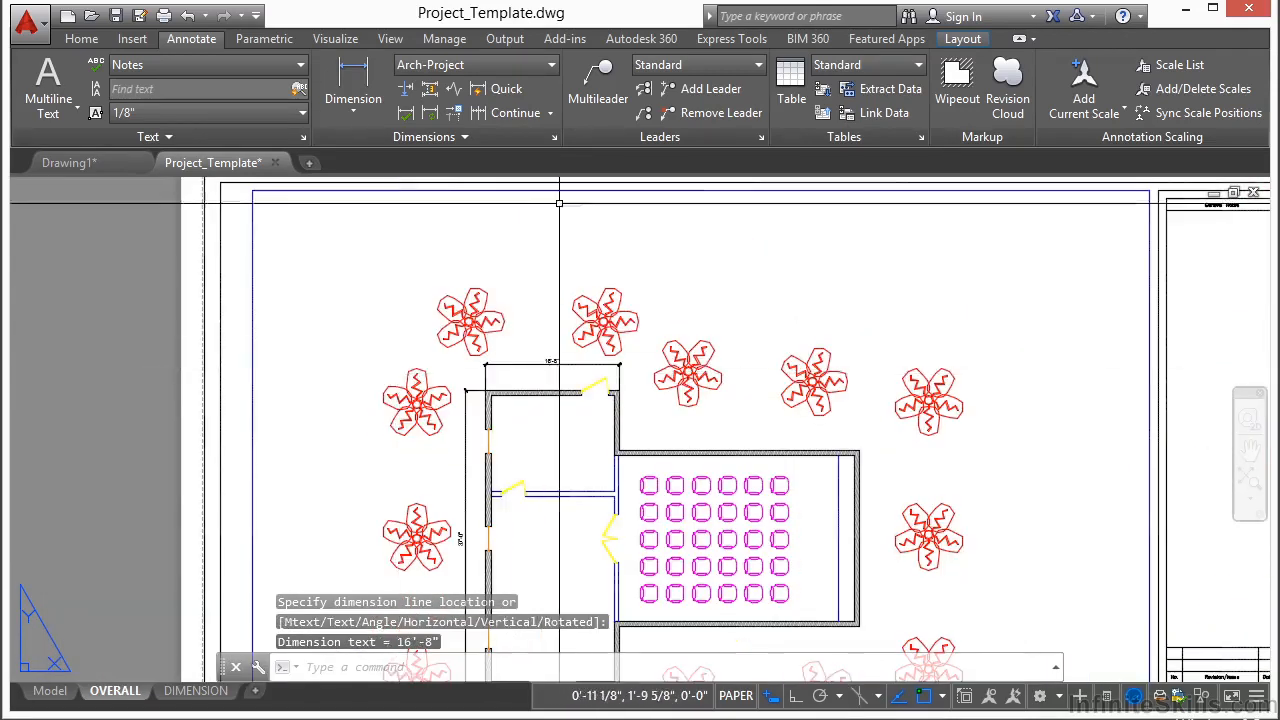
pyautogui.click(482, 112)
pyautogui.scroll(5, 737, 505)
pyautogui.click(741, 505)
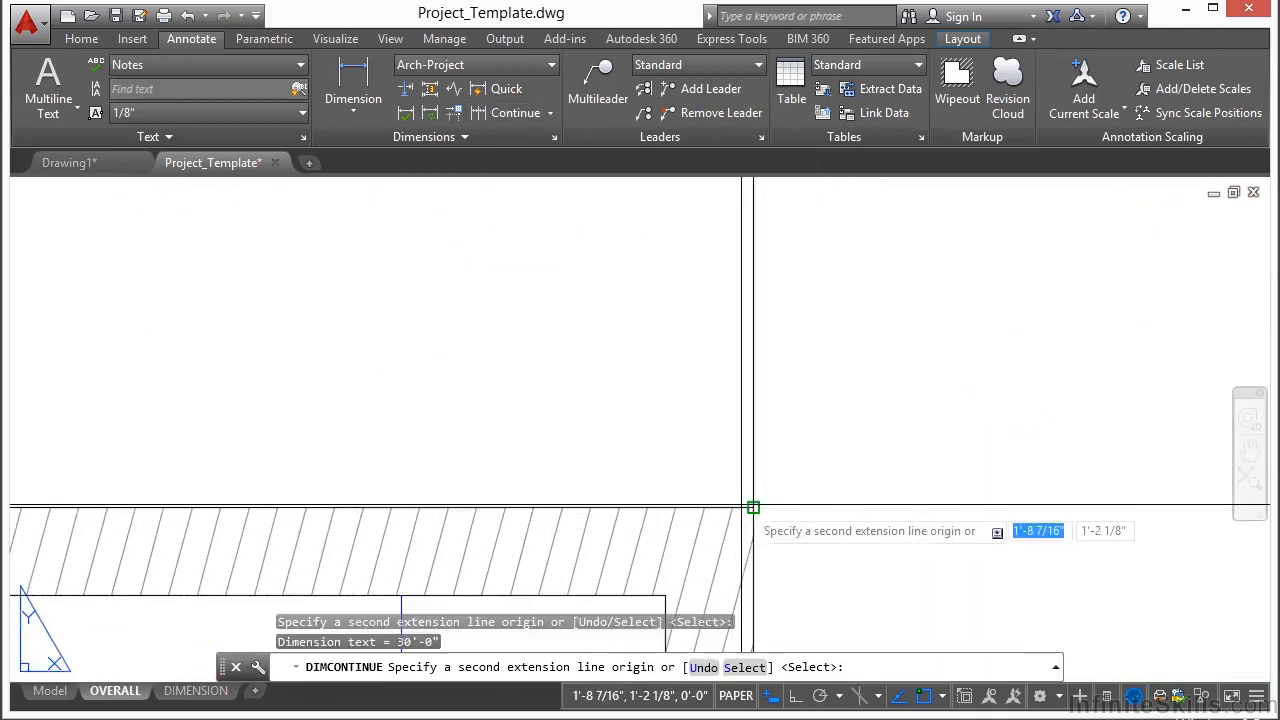
pyautogui.press('Return')
pyautogui.press('Return')
pyautogui.scroll(-3, 850, 451)
pyautogui.scroll(-4, 650, 400)
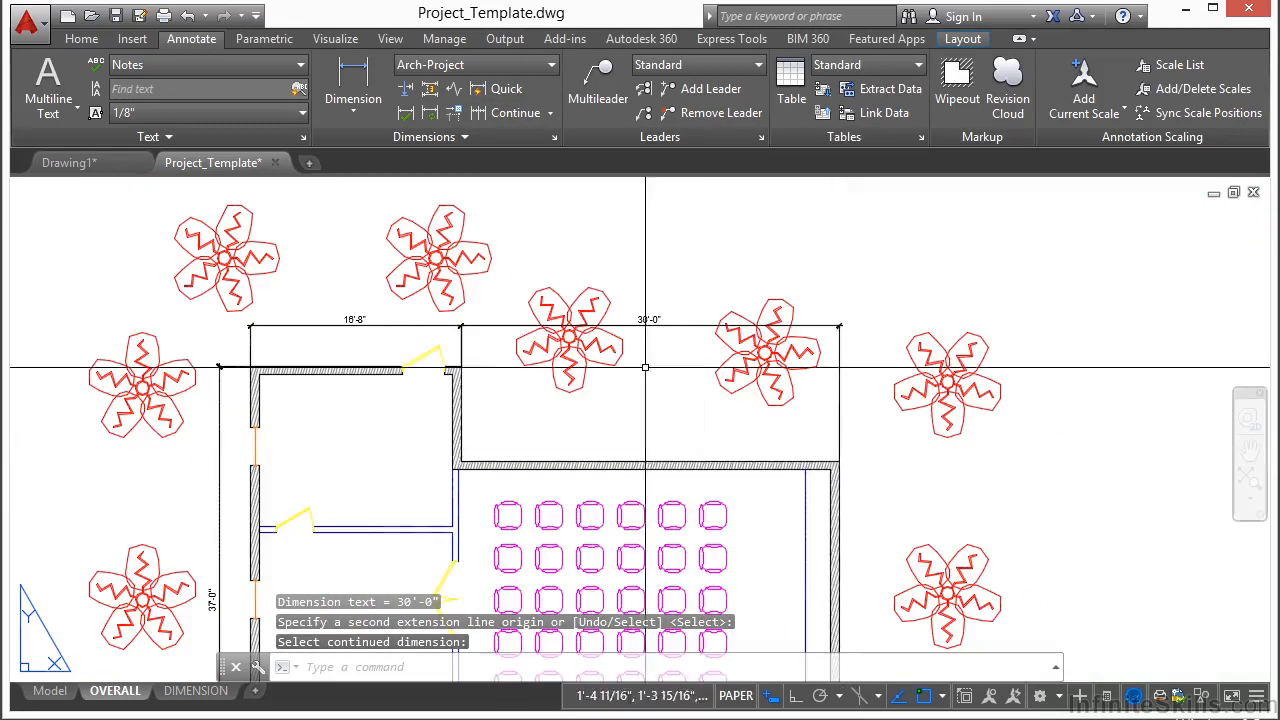
pyautogui.scroll(4, 654, 349)
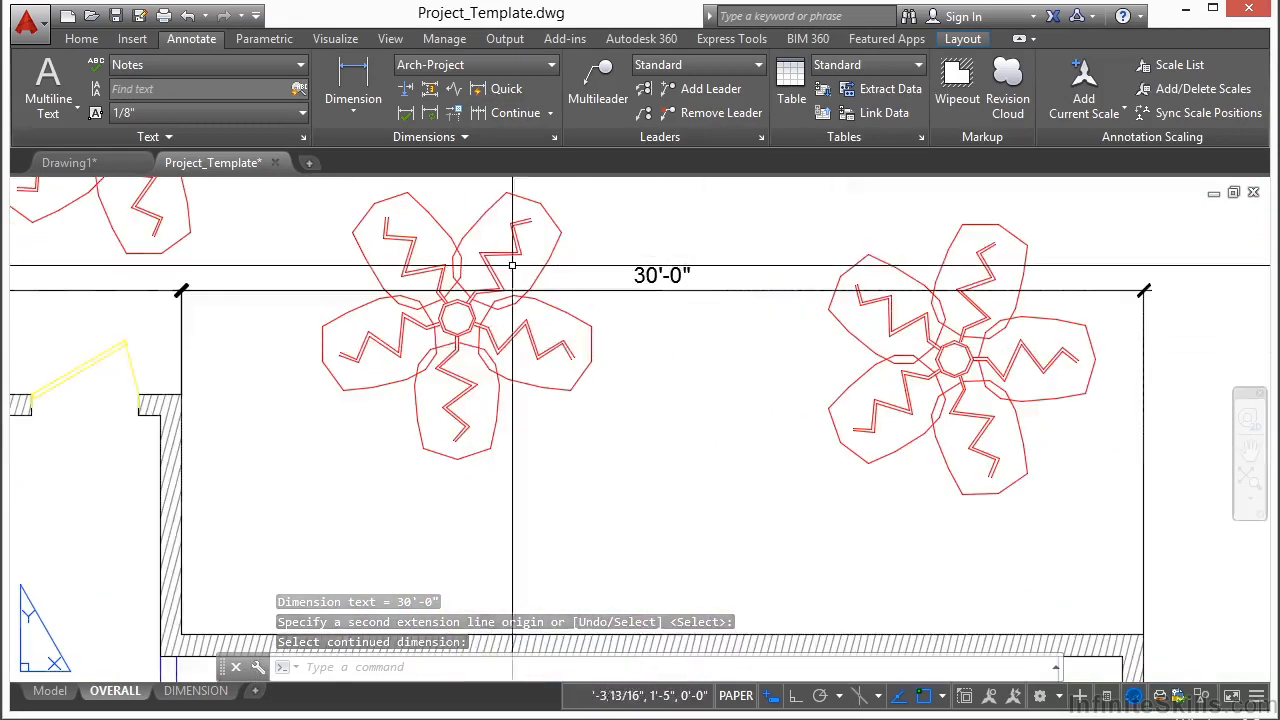
pyautogui.scroll(-5, 705, 289)
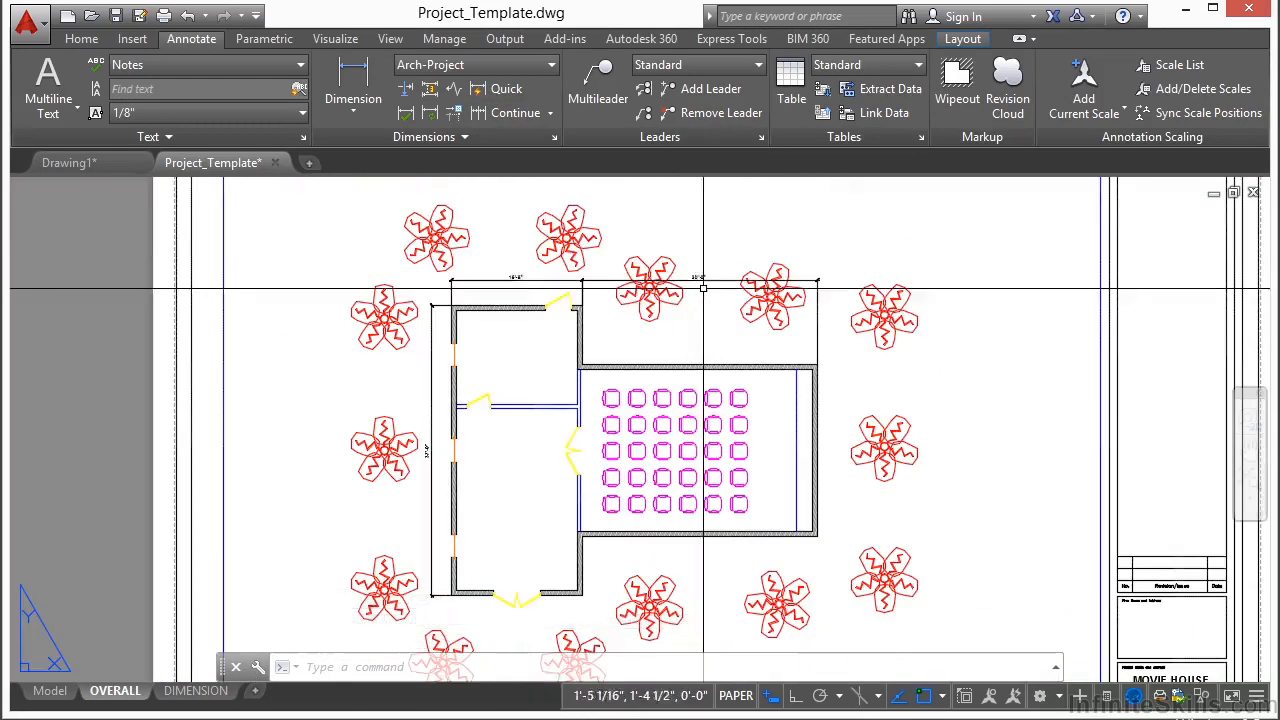
# Step: Add a vertical linear dimension along the seating hall's outer right wall, placed between the wall and the trees
pyautogui.click(353, 85)
pyautogui.scroll(8, 884, 600)
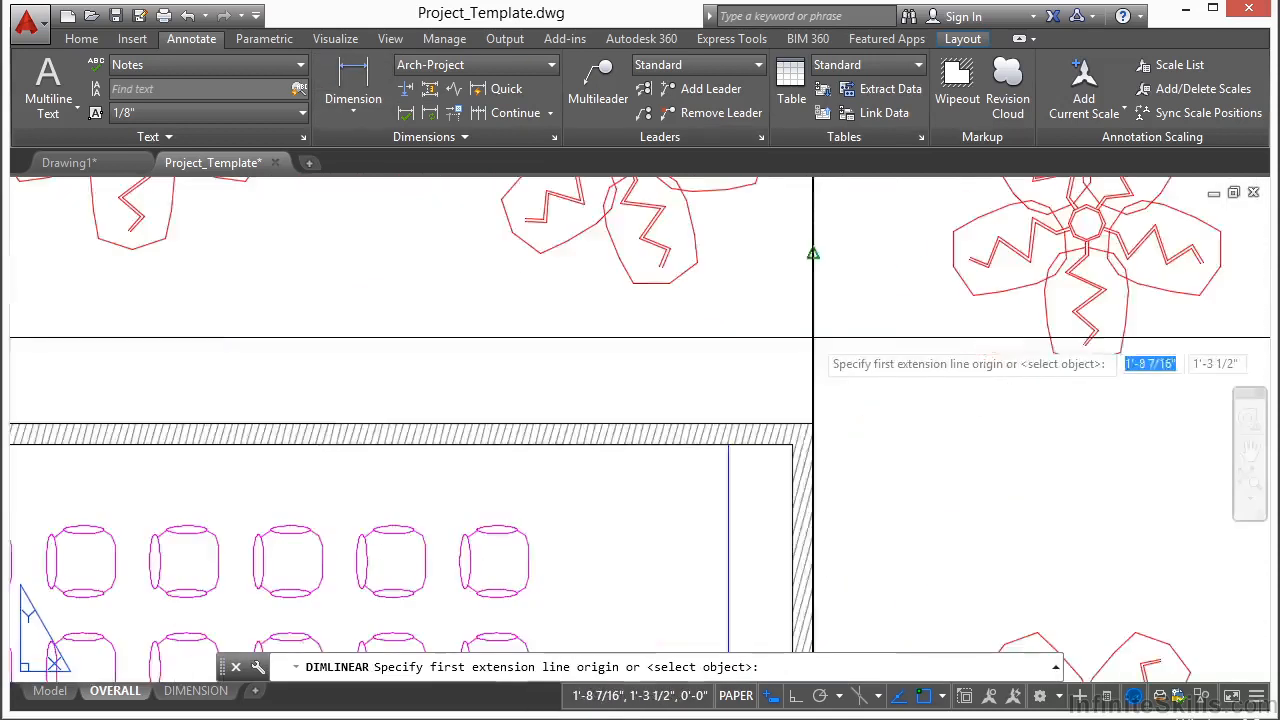
pyautogui.click(617, 334)
pyautogui.scroll(-12, 737, 298)
pyautogui.moveTo(789, 496)
pyautogui.mouseDown(button='middle')
pyautogui.moveTo(739, 339)
pyautogui.moveTo(739, 190)
pyautogui.mouseUp(button='middle')
pyautogui.scroll(10, 700, 470)
pyautogui.scroll(5, 578, 356)
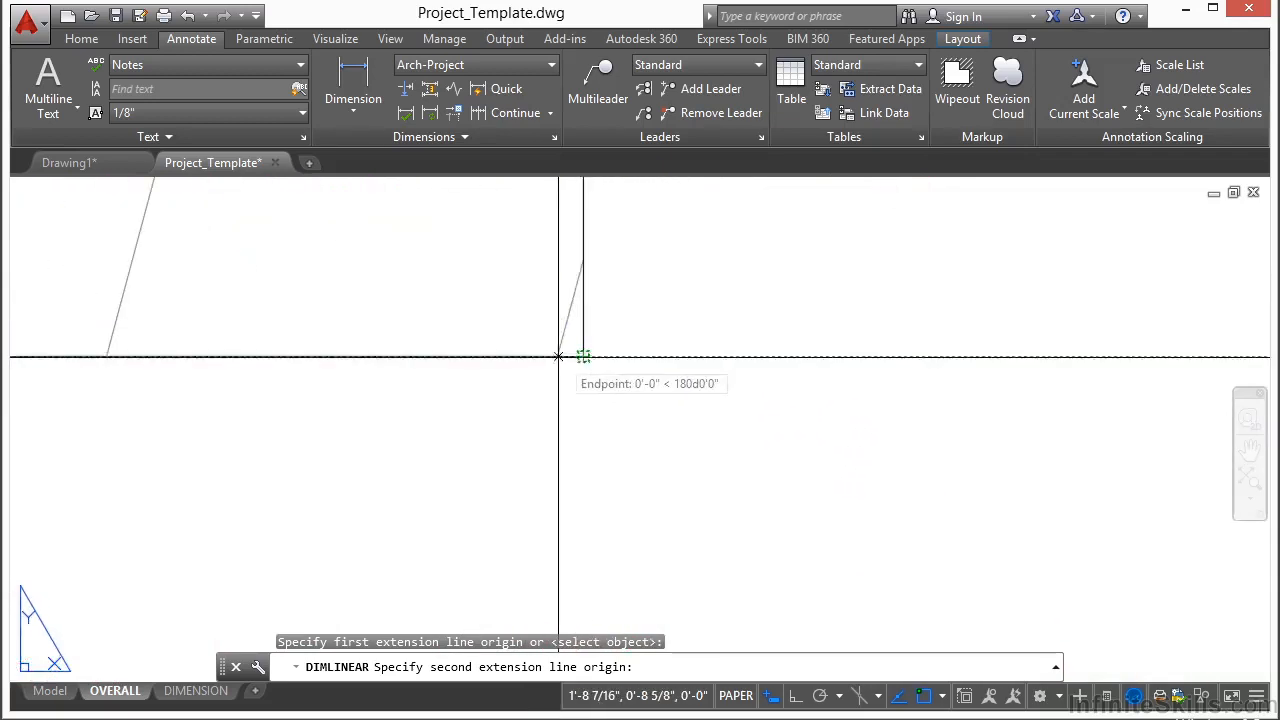
pyautogui.click(580, 355)
pyautogui.scroll(-4, 575, 434)
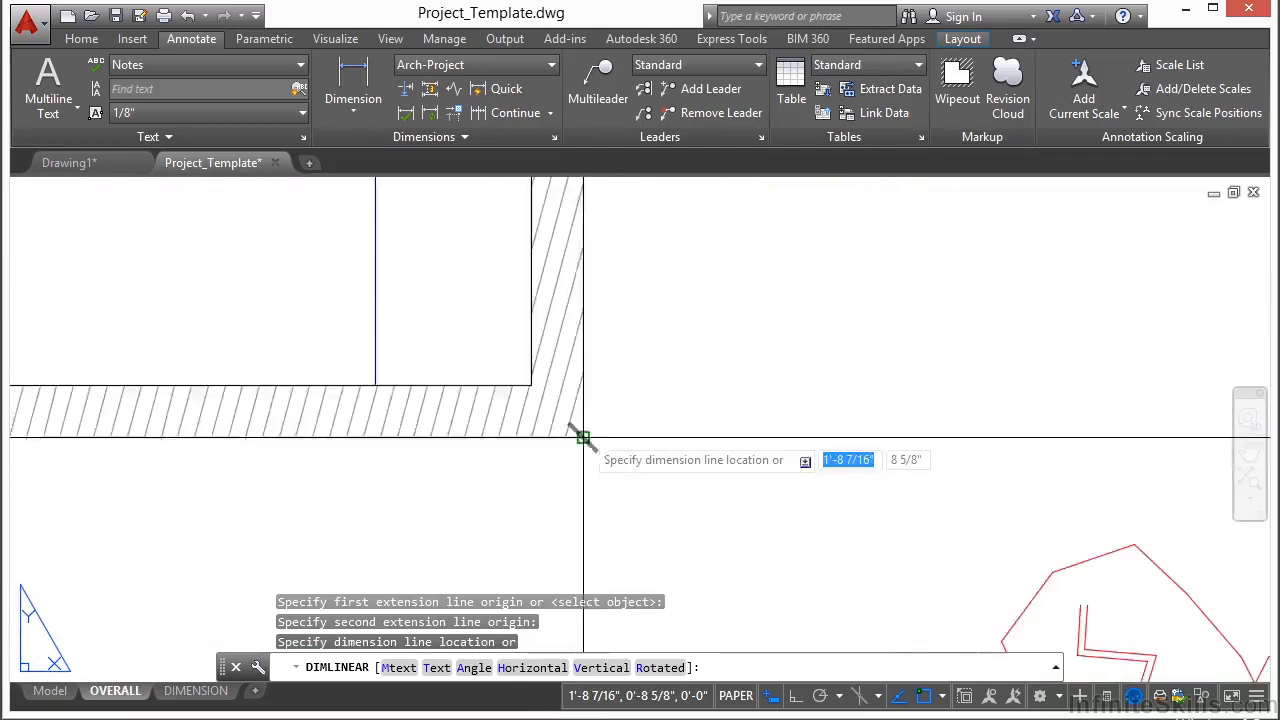
pyautogui.scroll(-9, 580, 432)
pyautogui.scroll(5, 580, 420)
pyautogui.scroll(-1, 600, 420)
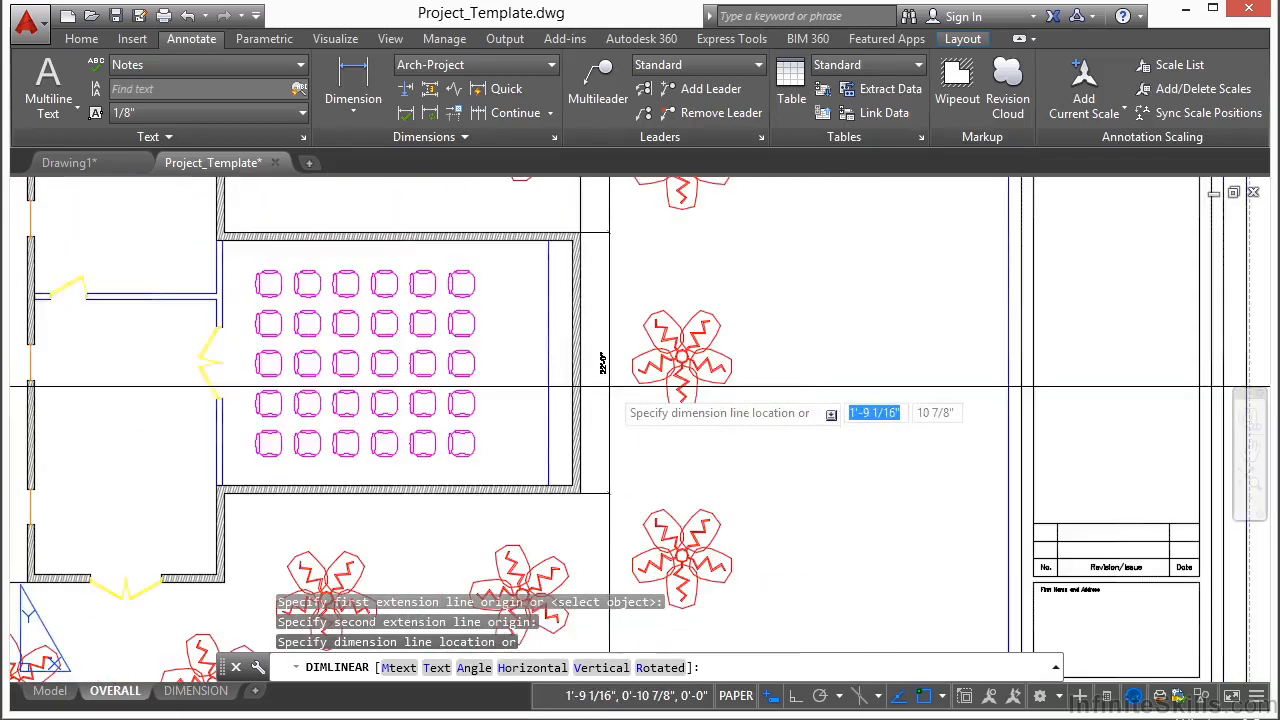
pyautogui.click(616, 440)
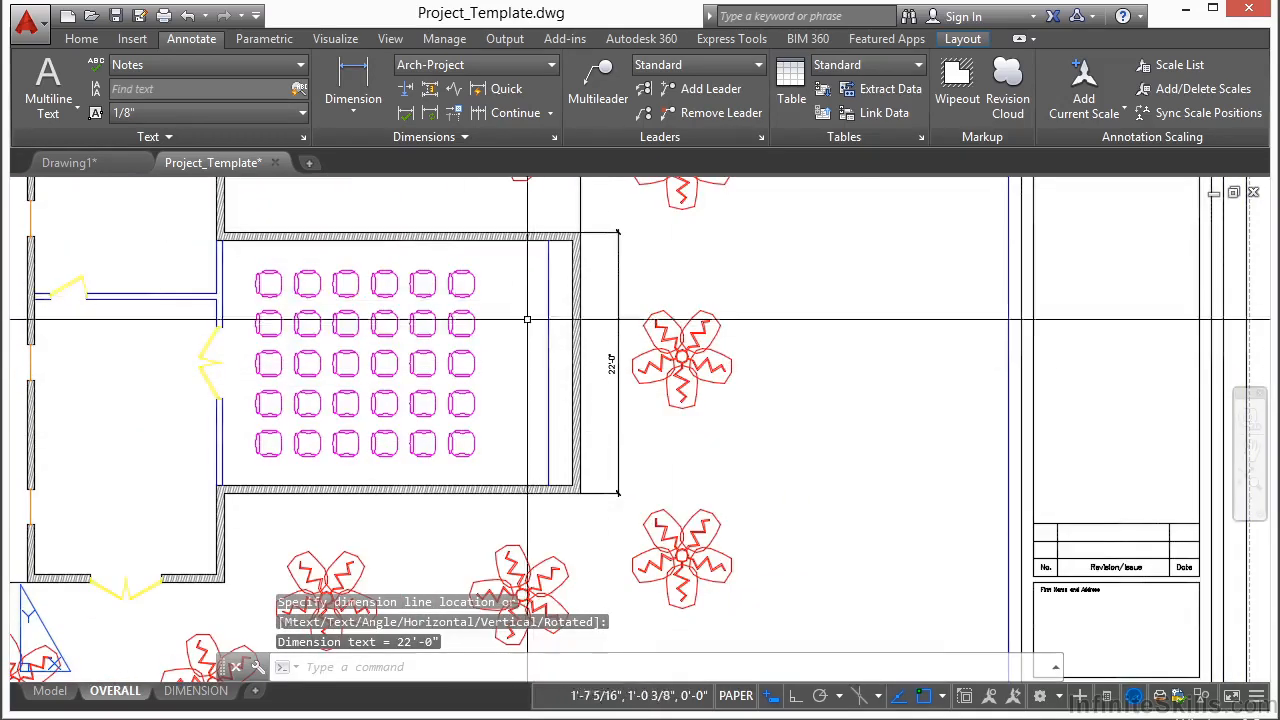
# Step: Select both upper horizontal dimensions and stretch their shared endpoint upward so the dimension lines sit above the trees
pyautogui.scroll(-1, 569, 371)
pyautogui.scroll(1, 571, 369)
pyautogui.scroll(-1, 571, 369)
pyautogui.moveTo(560, 369); pyautogui.dragTo(655, 388, button='middle')
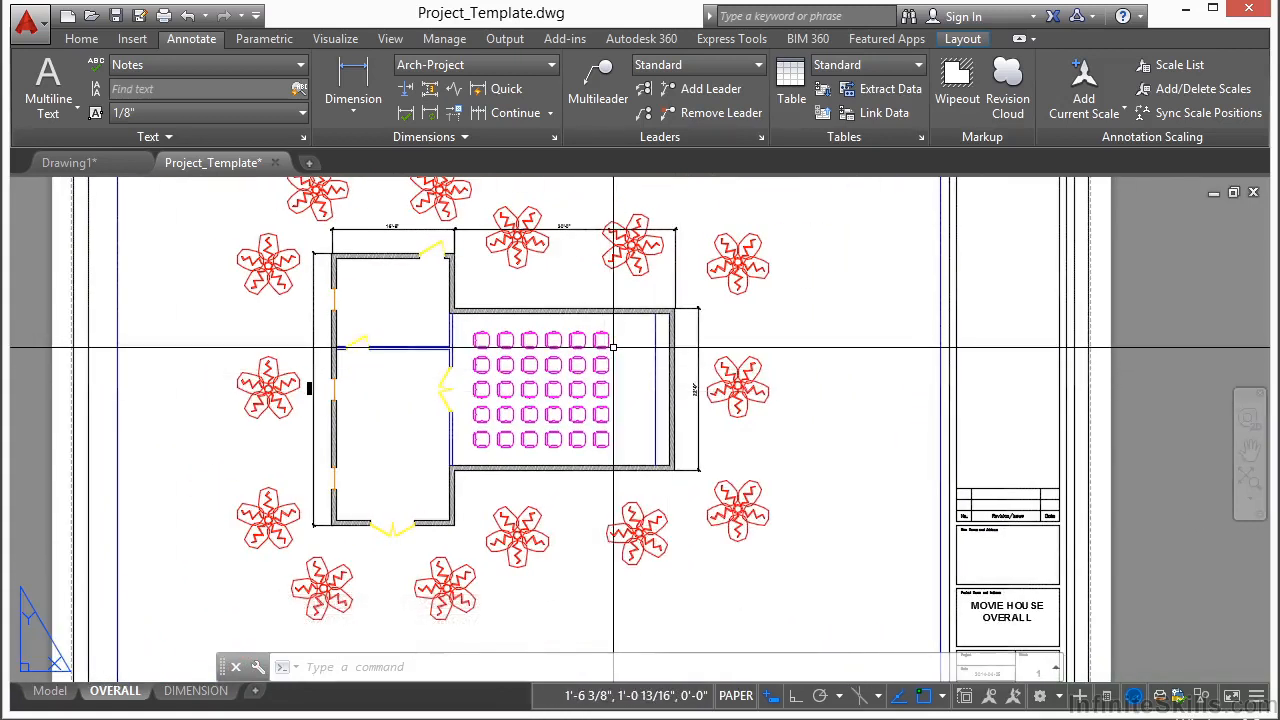
pyautogui.scroll(4, 545, 297)
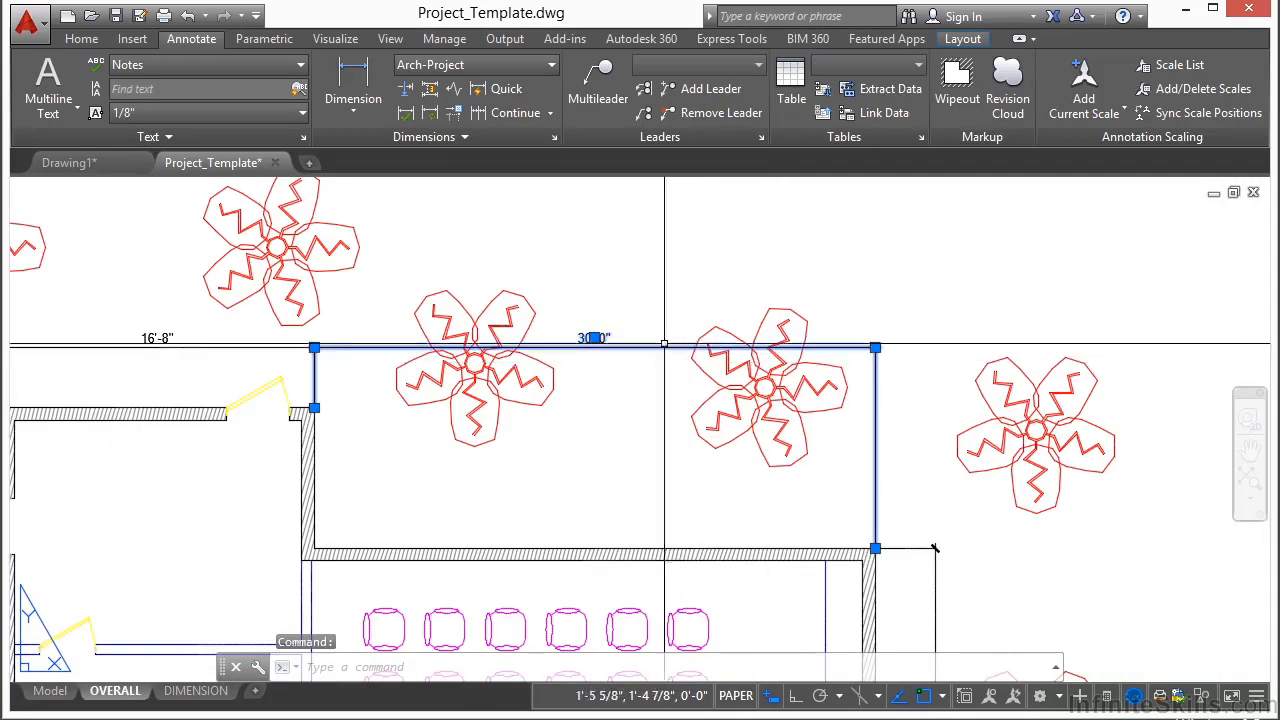
pyautogui.click(314, 347)
pyautogui.scroll(-4, 314, 340)
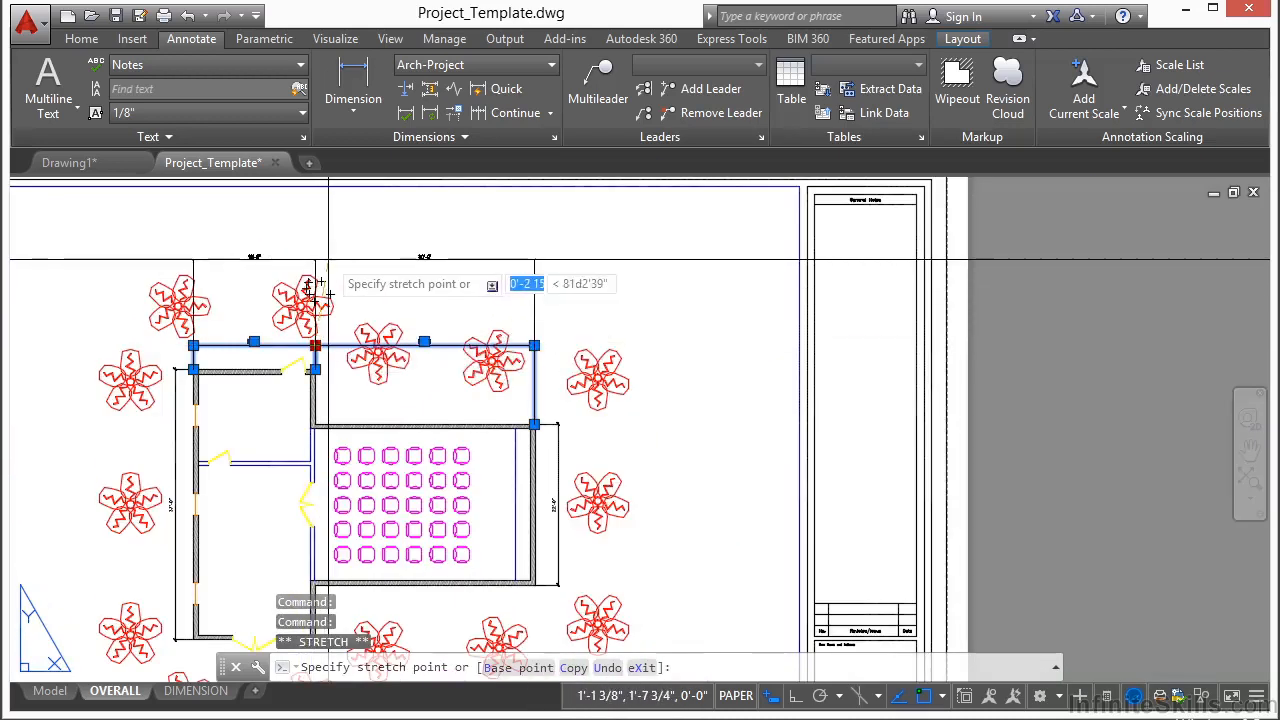
pyautogui.click(316, 250)
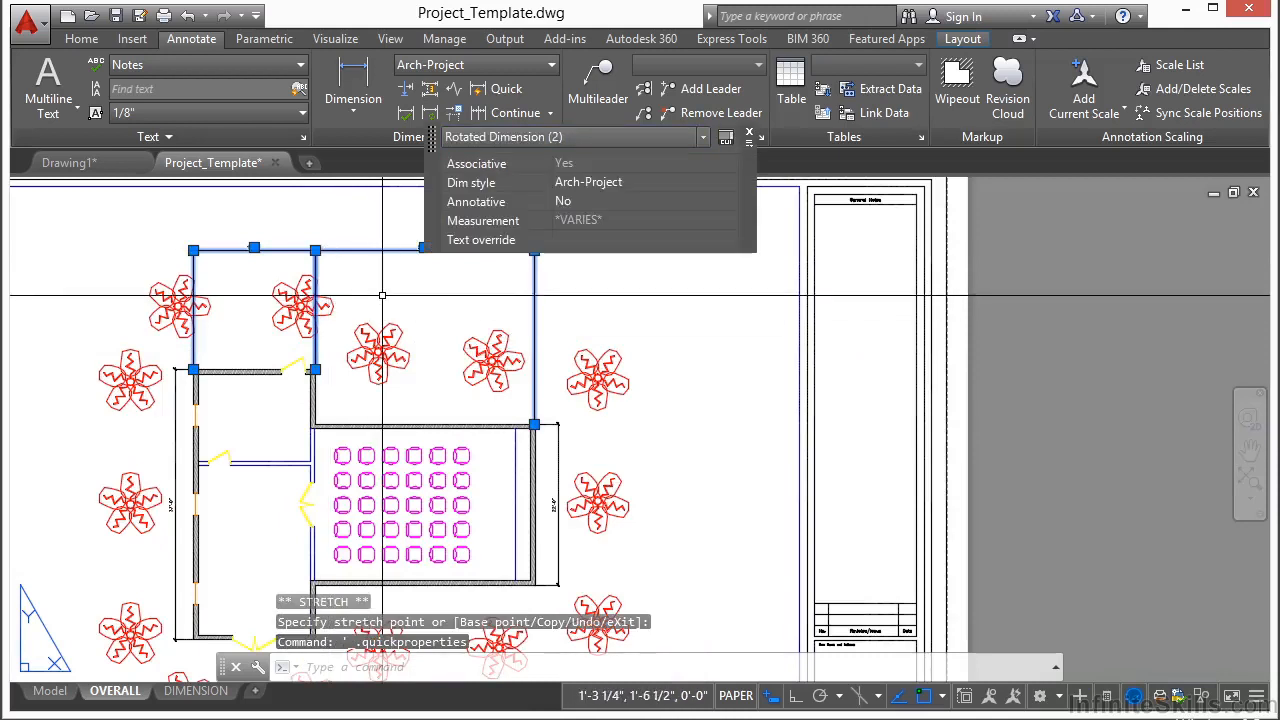